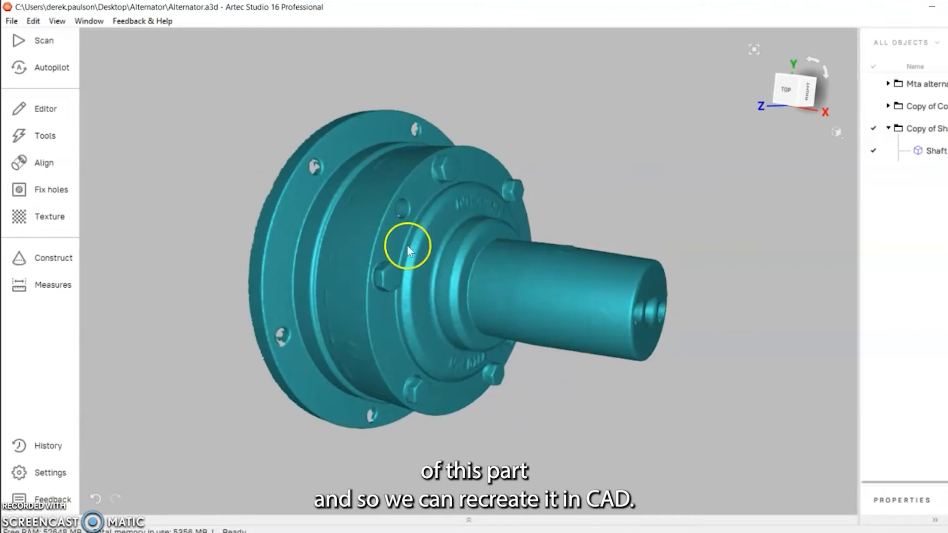
drag(550, 326, 566, 273)
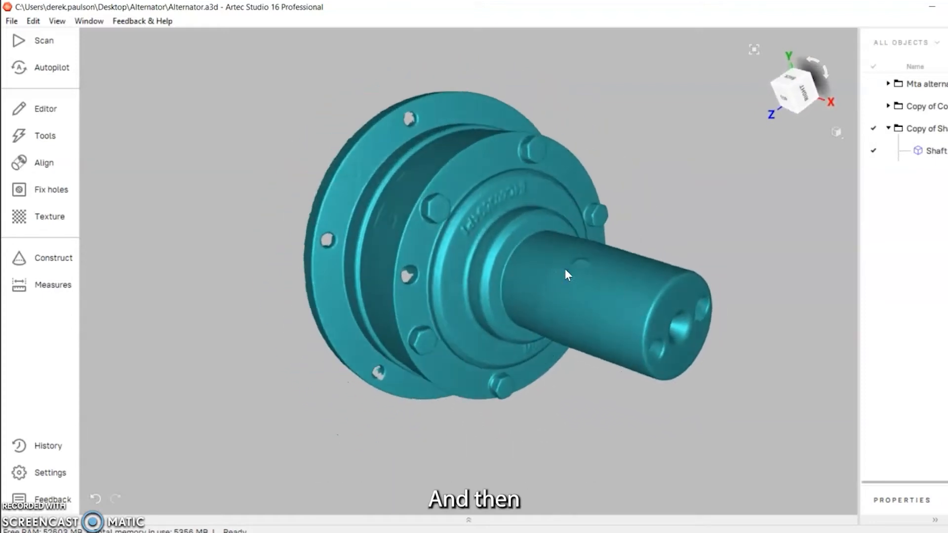
right_drag(595, 291, 583, 309)
drag(584, 308, 585, 308)
scroll(586, 308, up, 1)
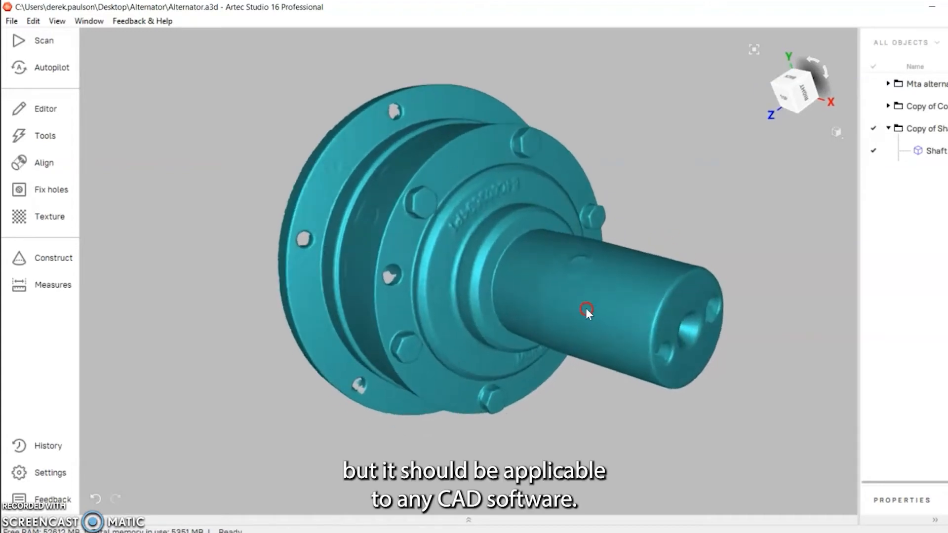
Select the Shaft model and start constructing primitives on it with the 2D brush selection type.
click(936, 150)
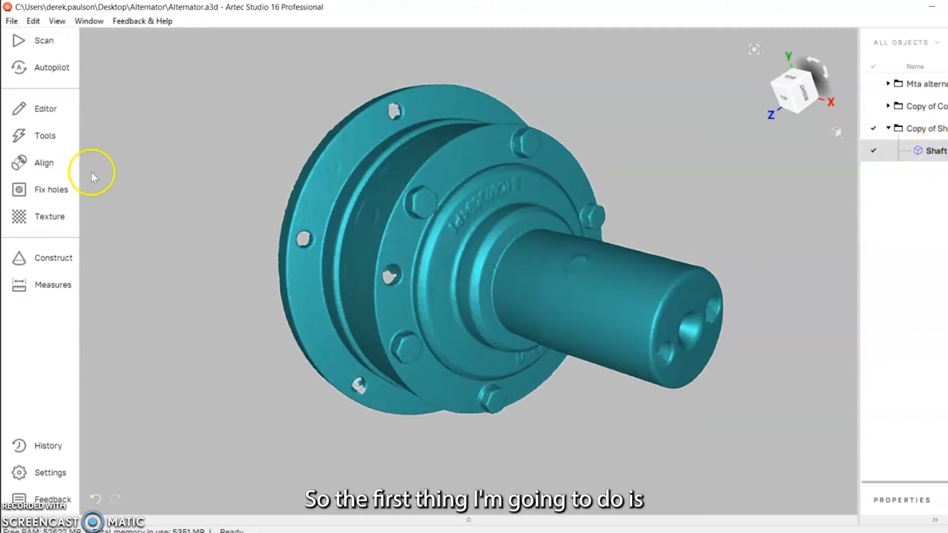
drag(244, 221, 364, 237)
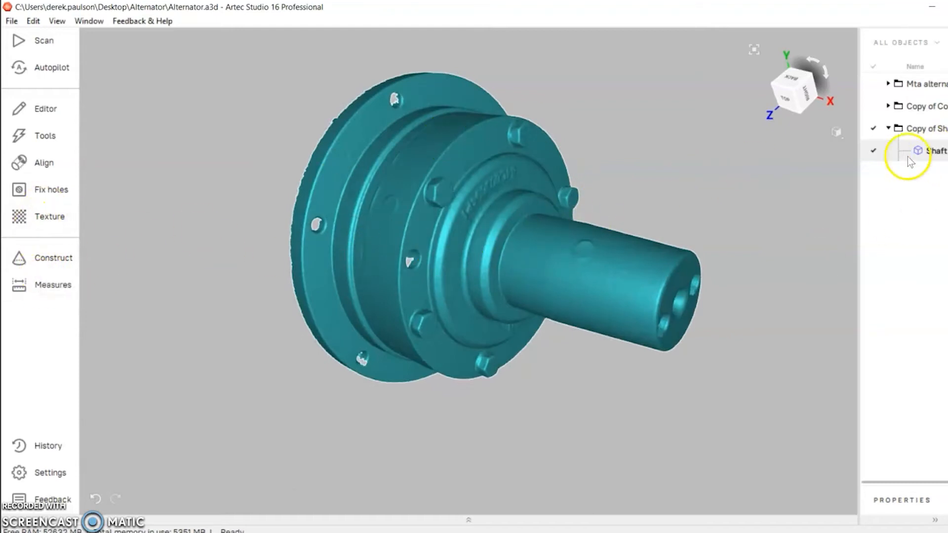
drag(462, 237, 442, 194)
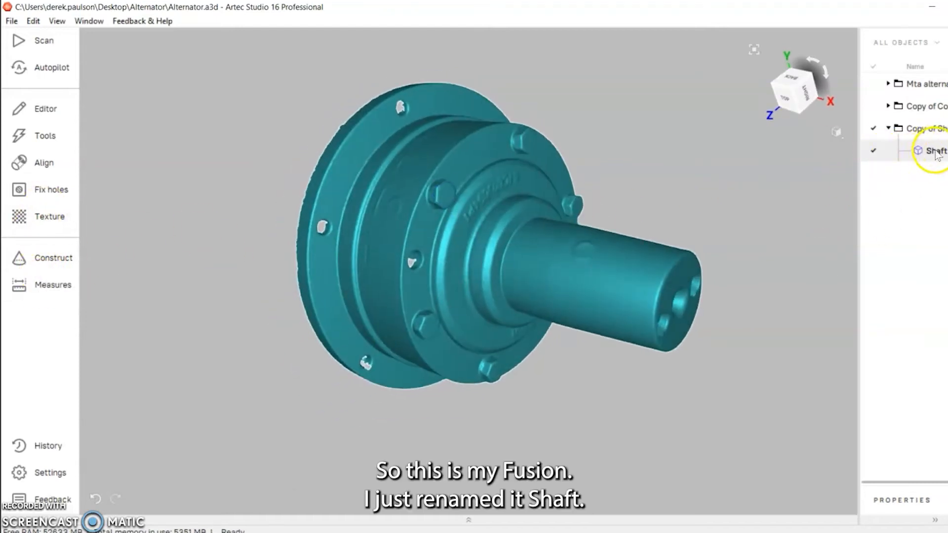
click(61, 259)
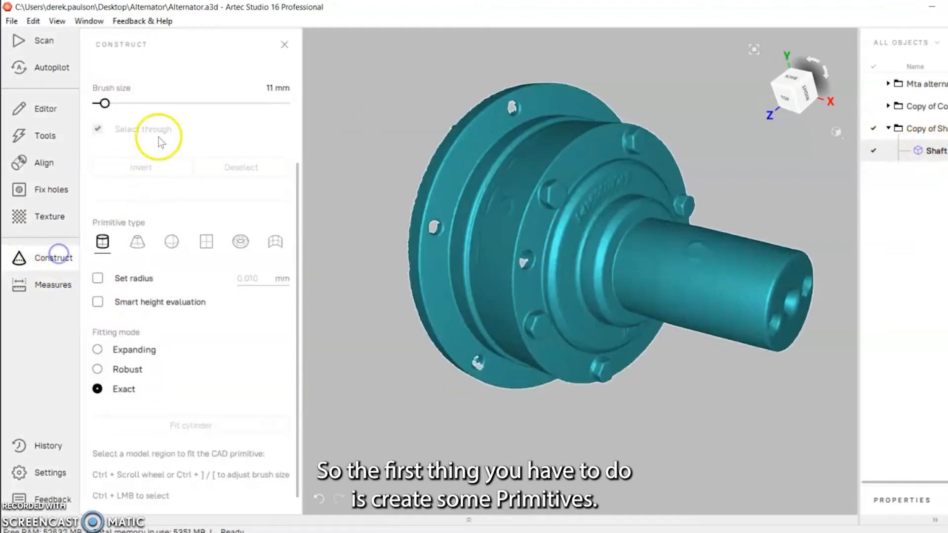
drag(295, 213, 291, 93)
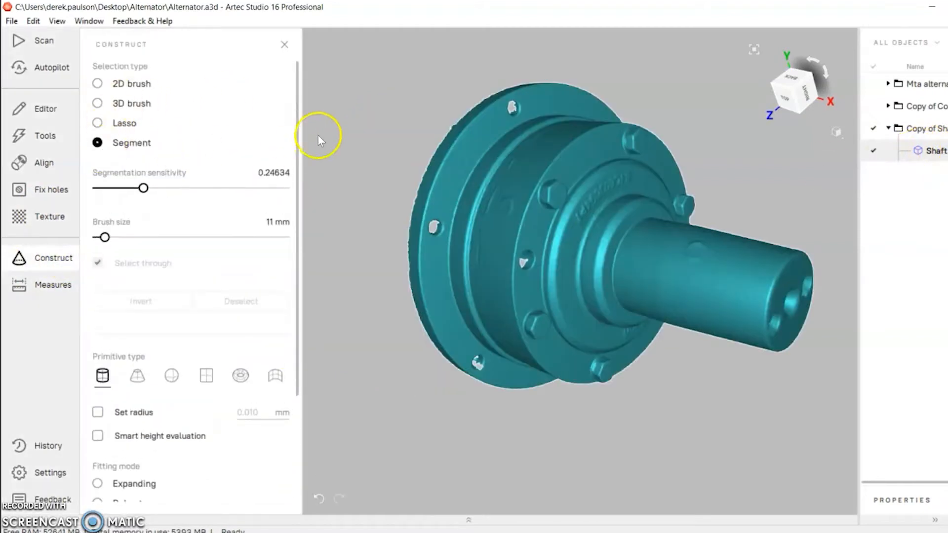
click(97, 83)
Enlarge the selection brush to 34 mm and paint a band across the shaft just beside its collar.
mouse_move(499, 211)
mouse_down()
mouse_move(609, 178)
mouse_move(612, 215)
mouse_up()
middle_drag(612, 216, 614, 195)
scroll(656, 166, up, 1)
scroll(615, 195, up, 3)
scroll(614, 196, down, 1)
ctrl+scroll(613, 197, up, 3)
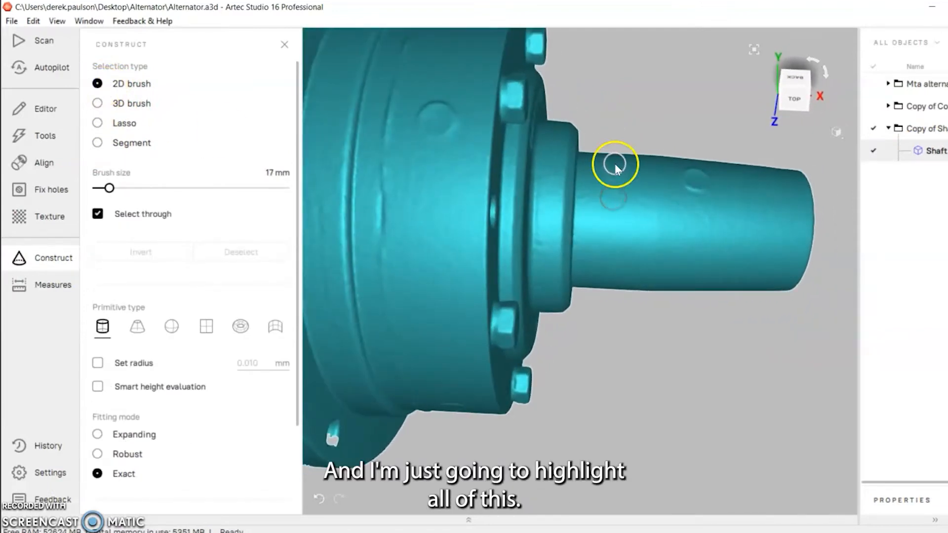
click(615, 157)
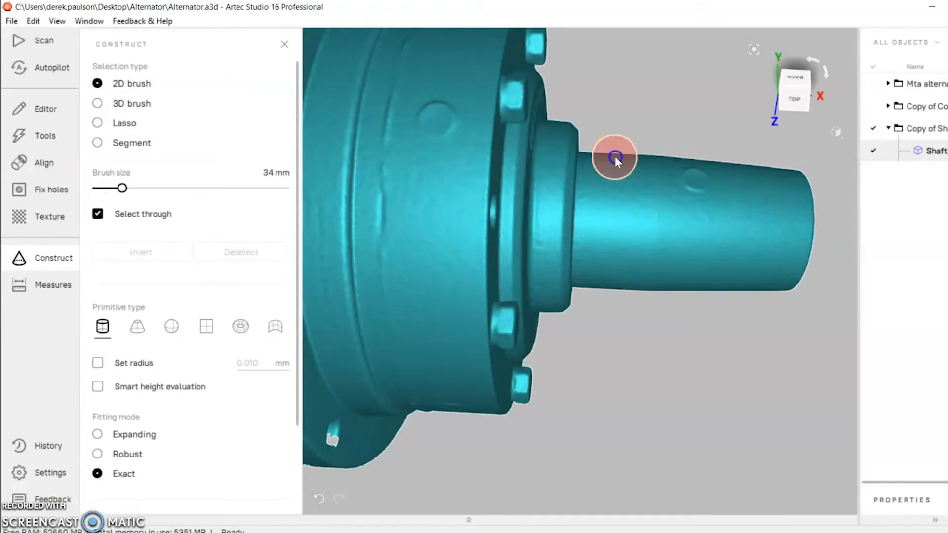
drag(612, 263, 610, 296)
Fit a cylinder primitive to the painted band using the Exact fitting mode.
mouse_move(603, 380)
middle_down()
mouse_move(548, 342)
mouse_move(417, 321)
mouse_move(482, 254)
mouse_move(655, 282)
mouse_move(339, 264)
middle_up()
scroll(292, 190, down, 3)
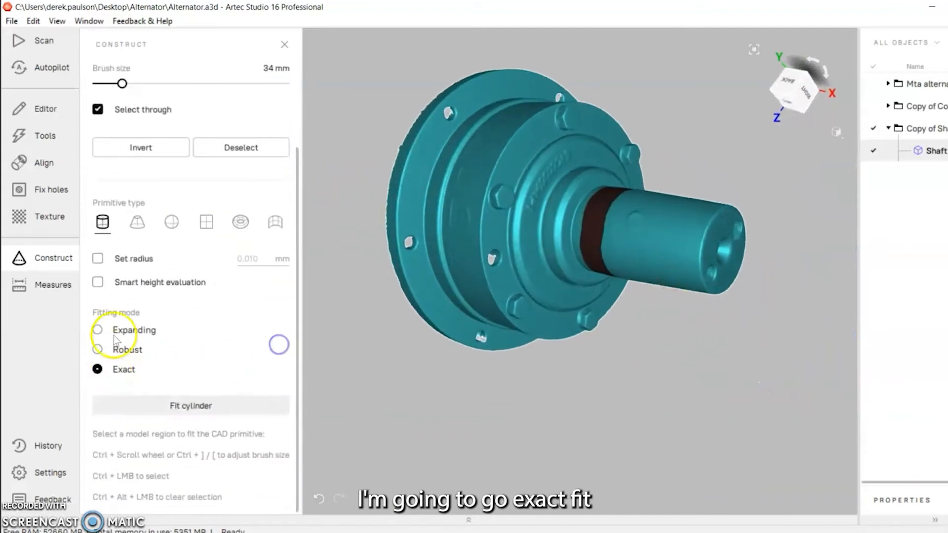
click(182, 404)
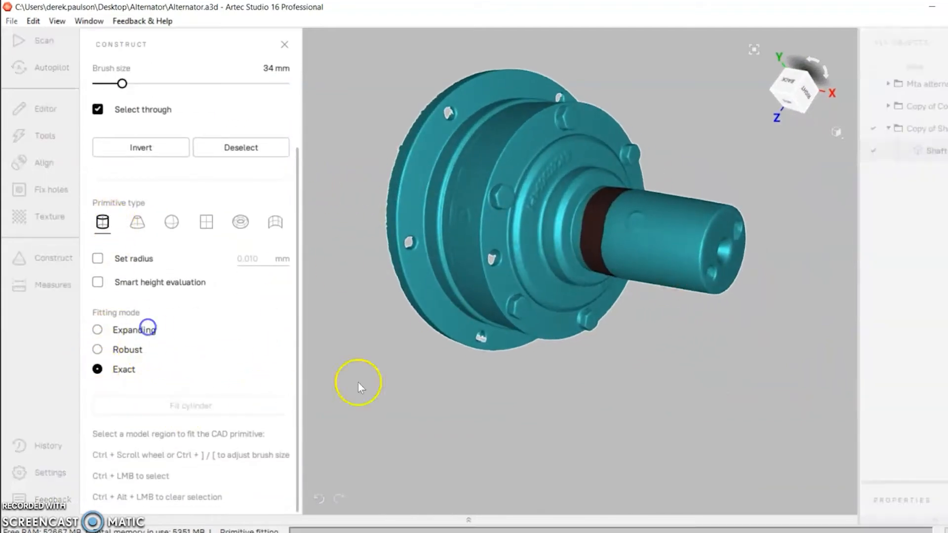
Switch the primitive type to plane and select the shaft's flat end face with Segment selection and an 11 mm brush.
drag(586, 320, 636, 321)
mouse_move(636, 321)
right_down()
mouse_move(617, 267)
mouse_move(634, 330)
right_up()
drag(634, 330, 520, 325)
scroll(520, 326, down, 3)
middle_drag(423, 330, 477, 319)
click(199, 223)
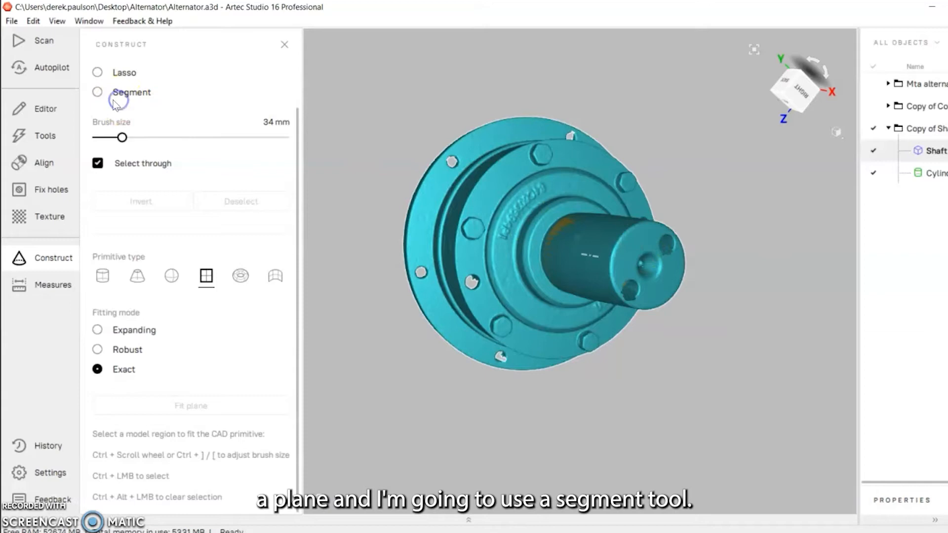
click(98, 92)
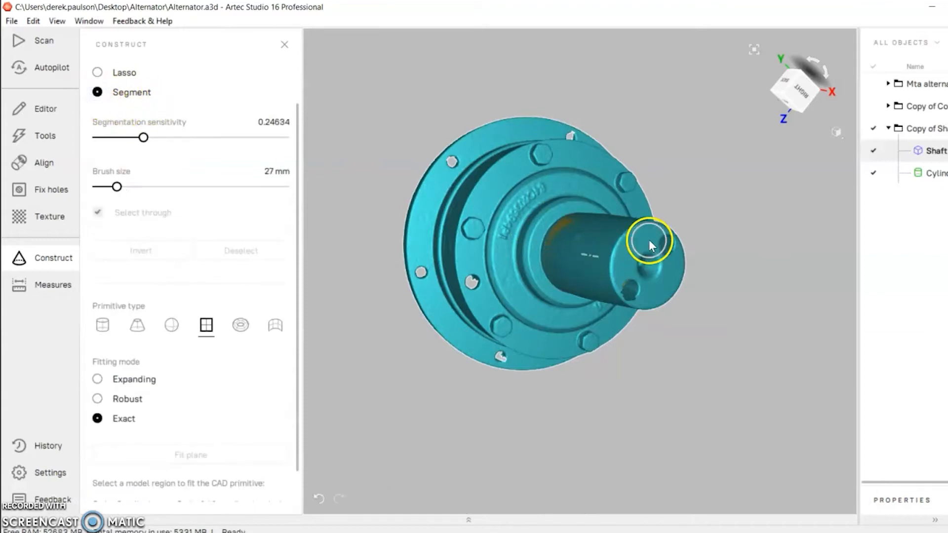
ctrl+scroll(646, 239, down, 1)
ctrl+click(637, 239)
Fit a plane primitive to the selected end face using the Exact fitting mode.
mouse_move(626, 336)
right_down()
mouse_move(765, 333)
mouse_move(507, 325)
mouse_move(553, 267)
mouse_move(742, 321)
right_up()
click(255, 253)
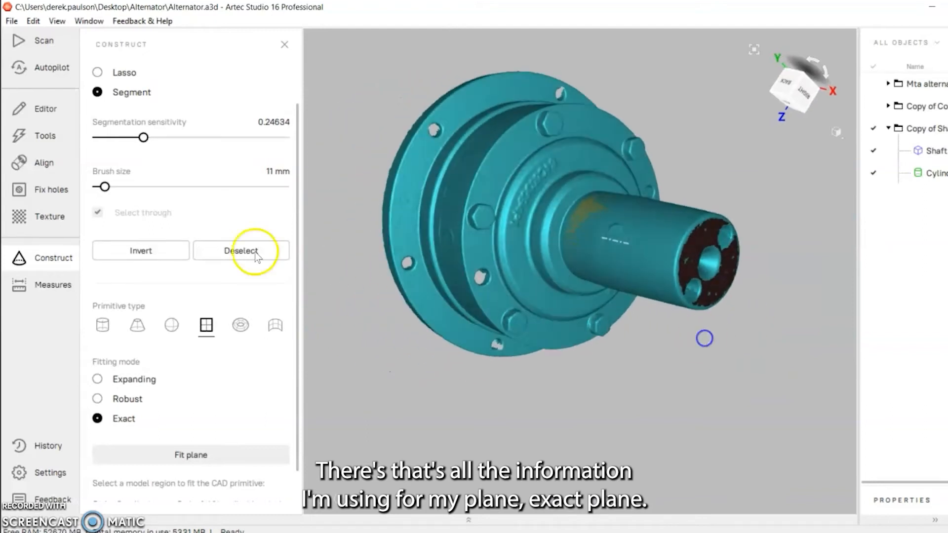
click(190, 453)
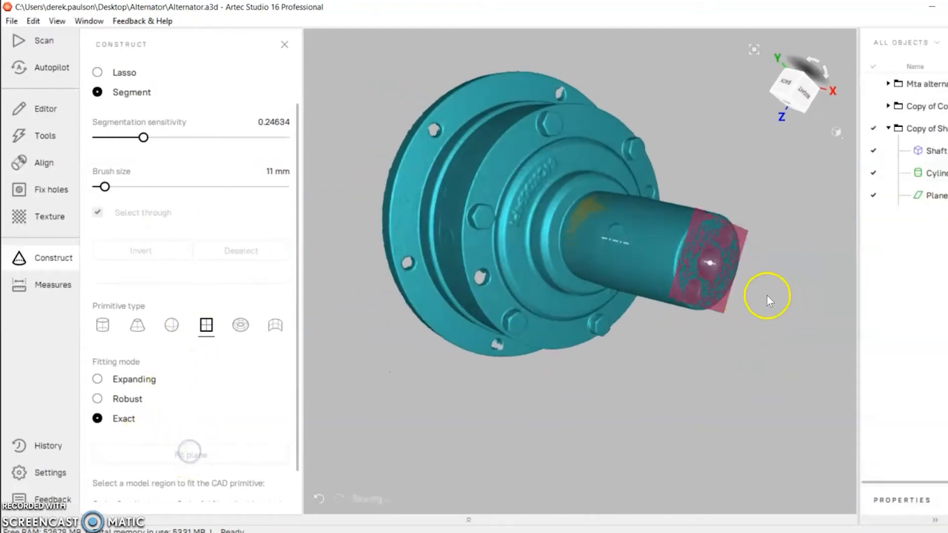
Constrain the end-face plane perpendicular to the cylinder's axis and refit the primitives.
right_drag(766, 295, 754, 319)
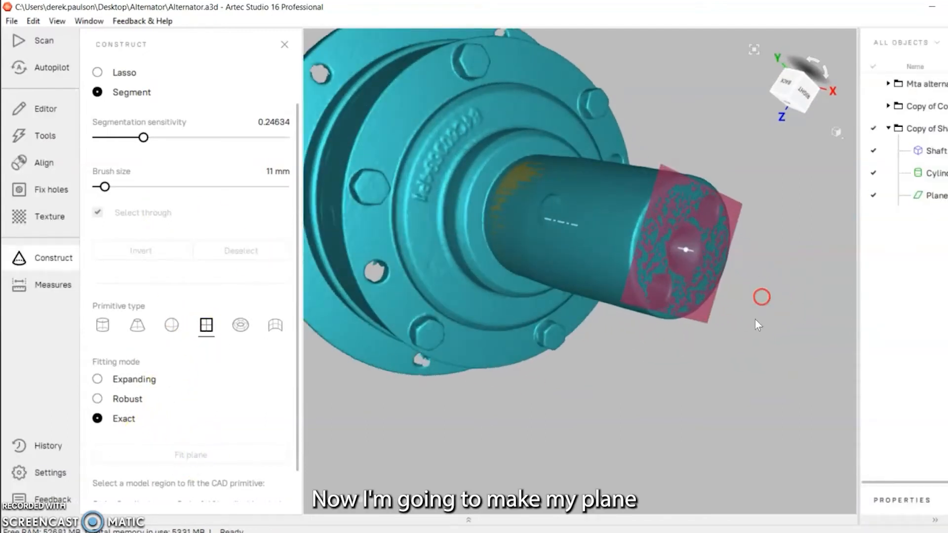
click(704, 321)
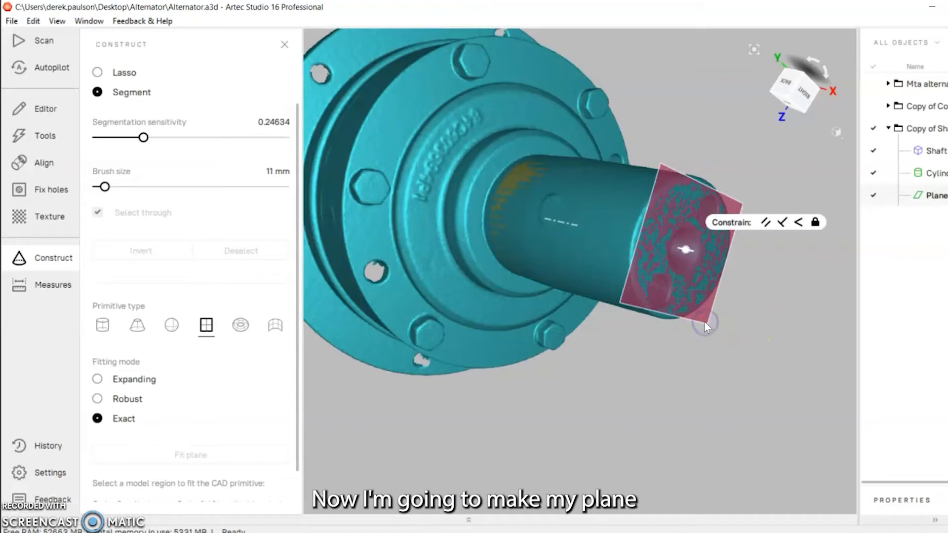
click(780, 225)
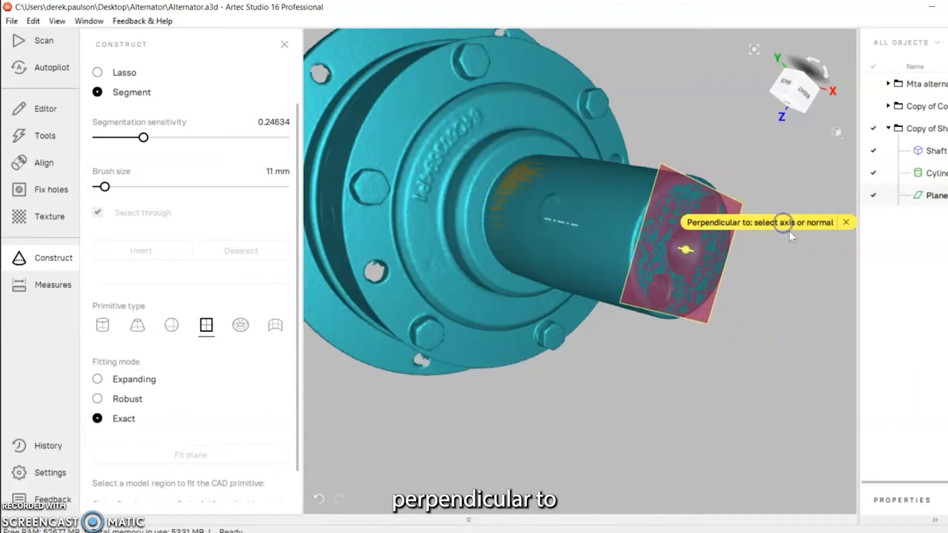
click(561, 225)
click(829, 221)
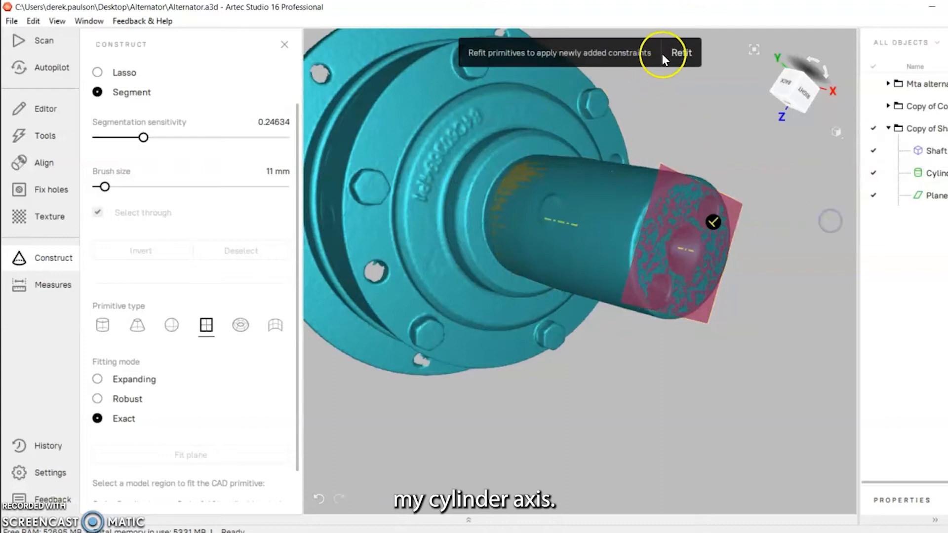
click(679, 53)
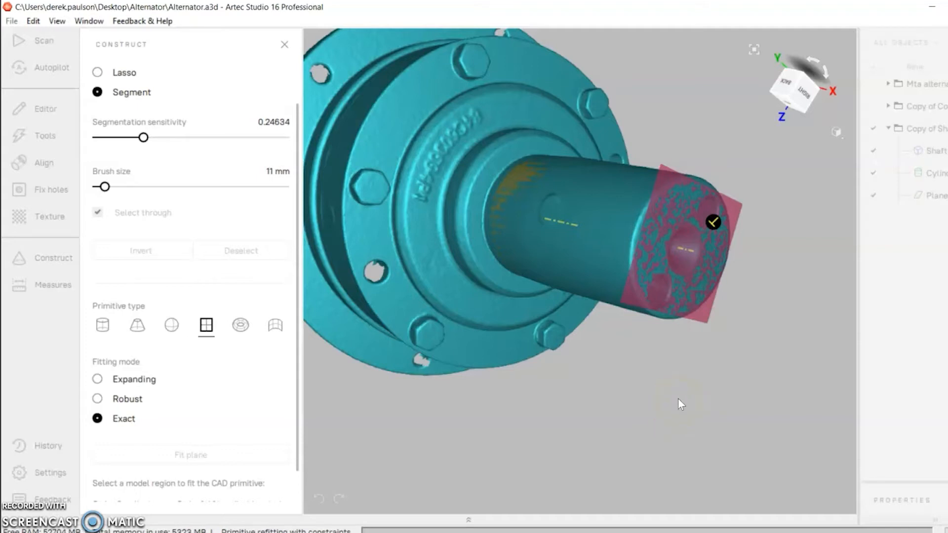
Examine the refitted plane edge-on at the shaft's end and how it sits relative to the cylinder axis.
middle_drag(662, 371, 641, 394)
drag(644, 397, 739, 343)
scroll(659, 248, up, 3)
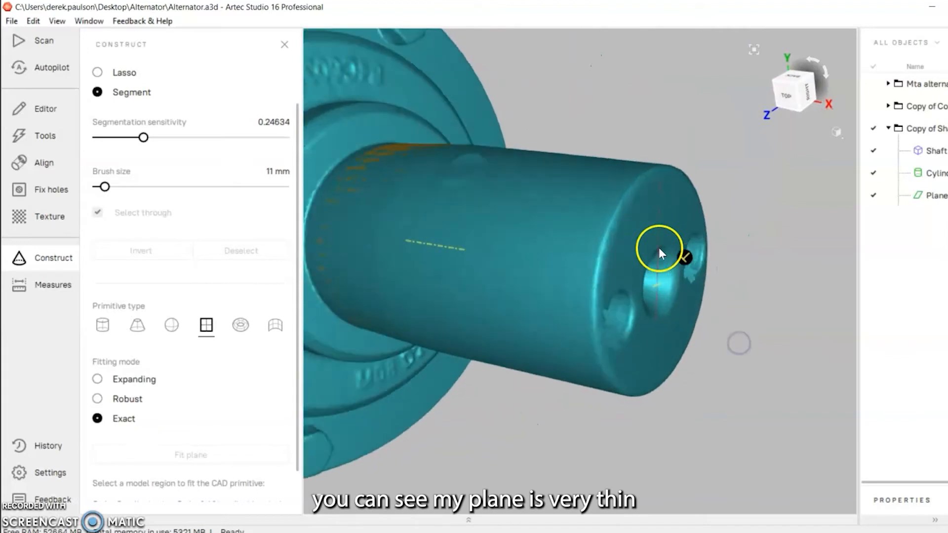
scroll(660, 254, up, 5)
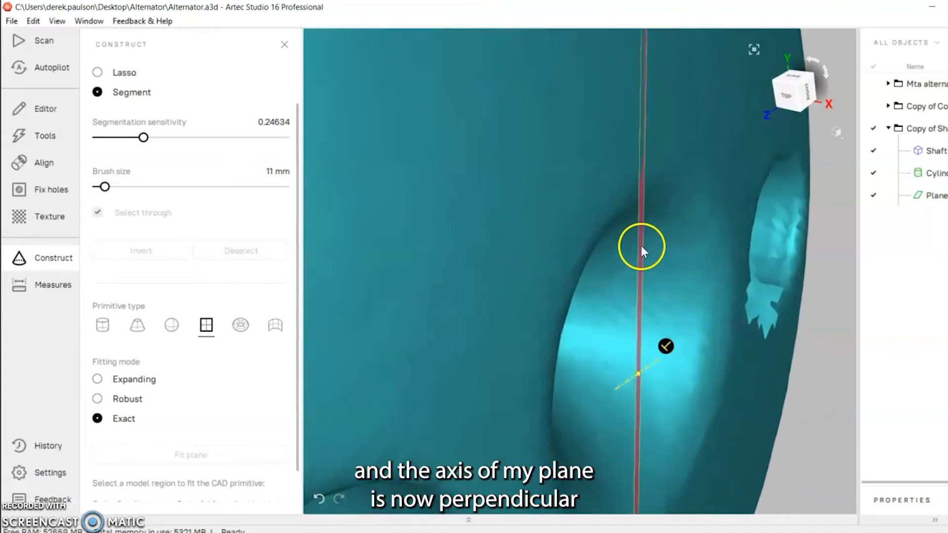
scroll(640, 245, down, 8)
scroll(672, 316, down, 3)
drag(643, 381, 693, 357)
drag(614, 357, 650, 374)
scroll(699, 366, down, 2)
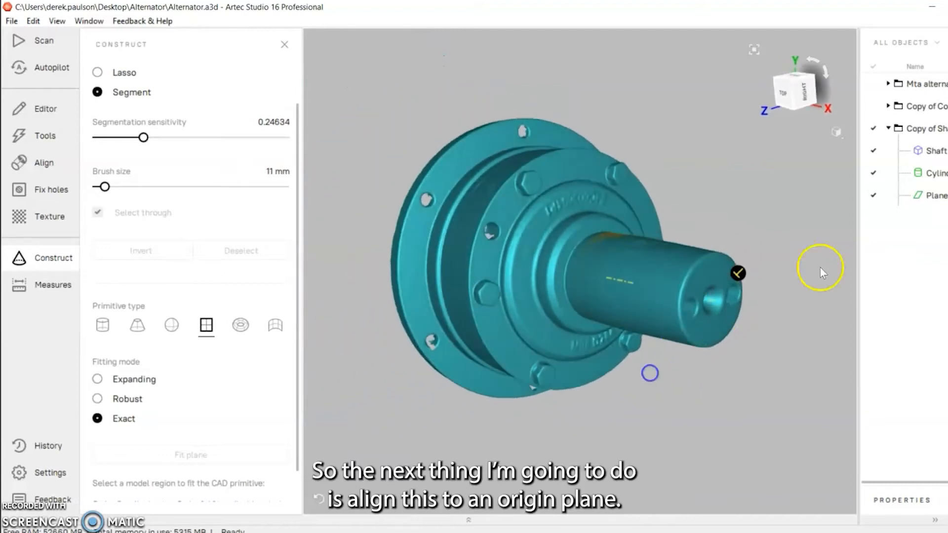
Close primitive construction and use Precise positioning to align Cylinder 5 with the X axis.
click(286, 44)
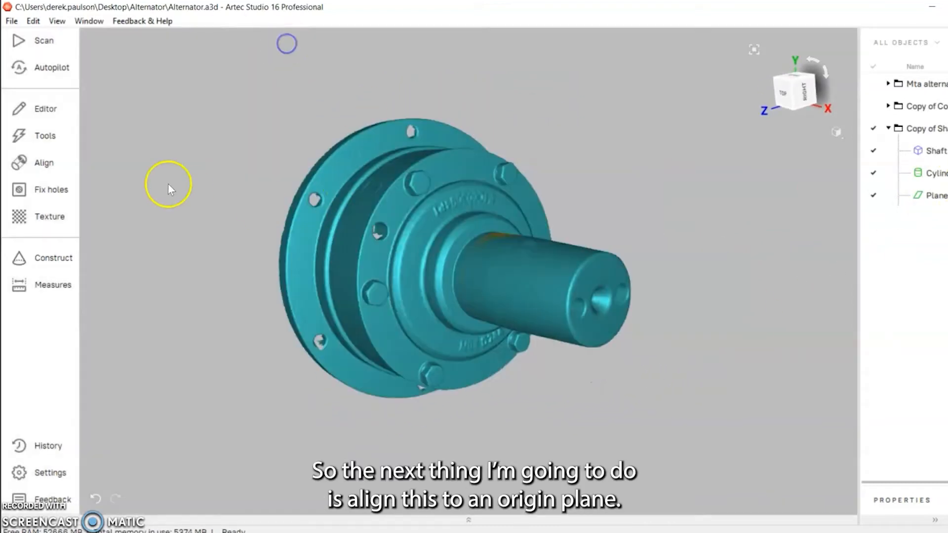
click(39, 112)
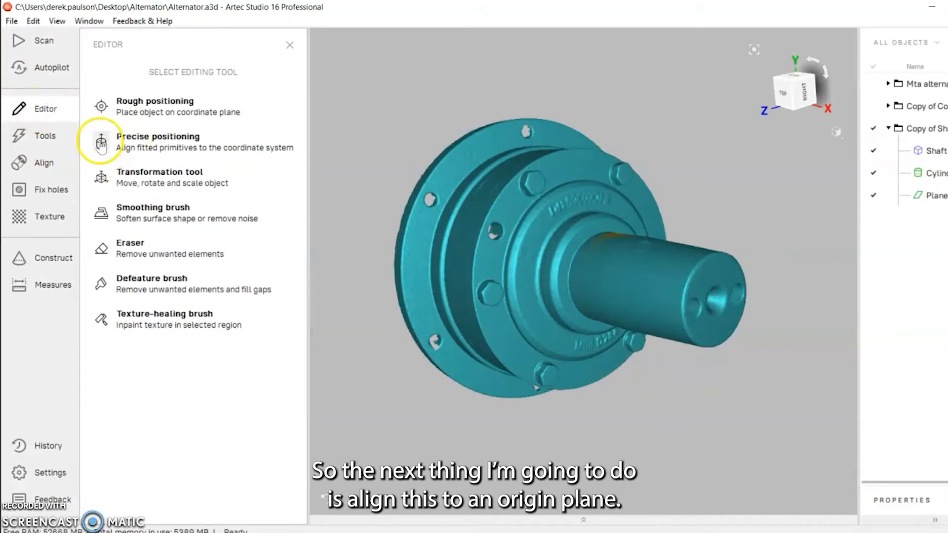
click(101, 144)
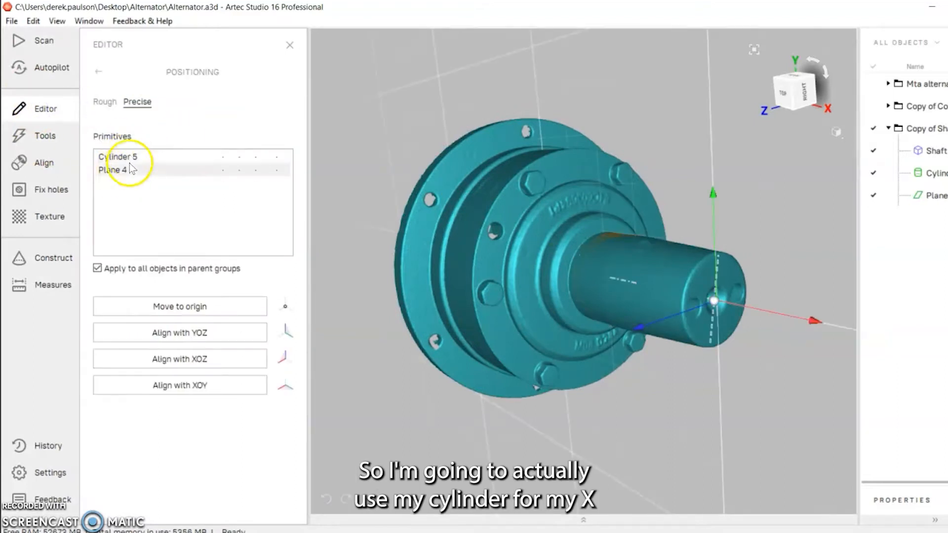
click(140, 157)
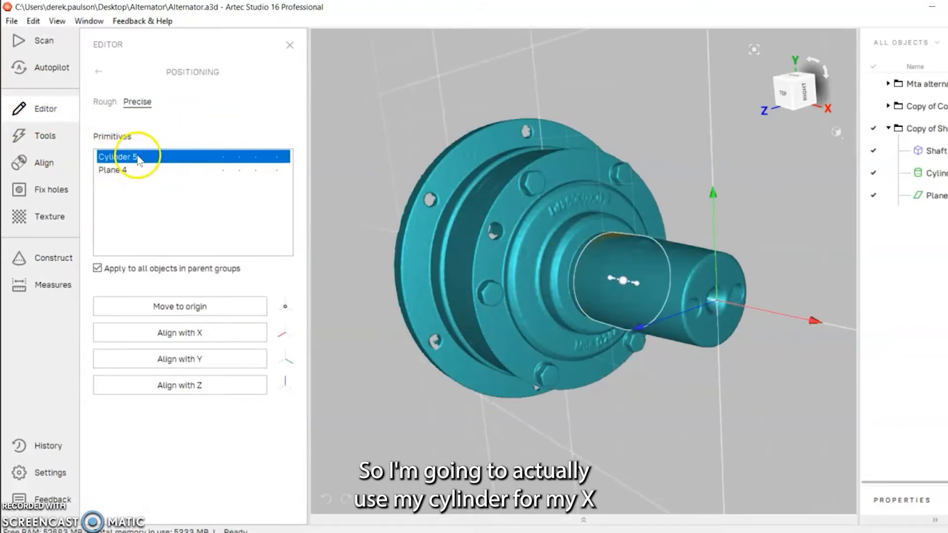
click(179, 332)
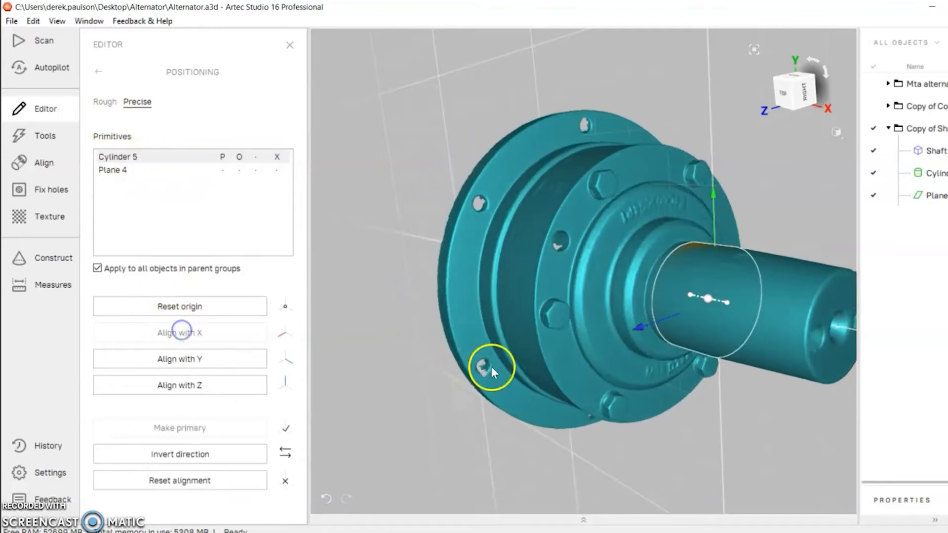
Align Plane 4 with XOY, move it to the origin, and leave the positioning editor.
drag(615, 362, 491, 303)
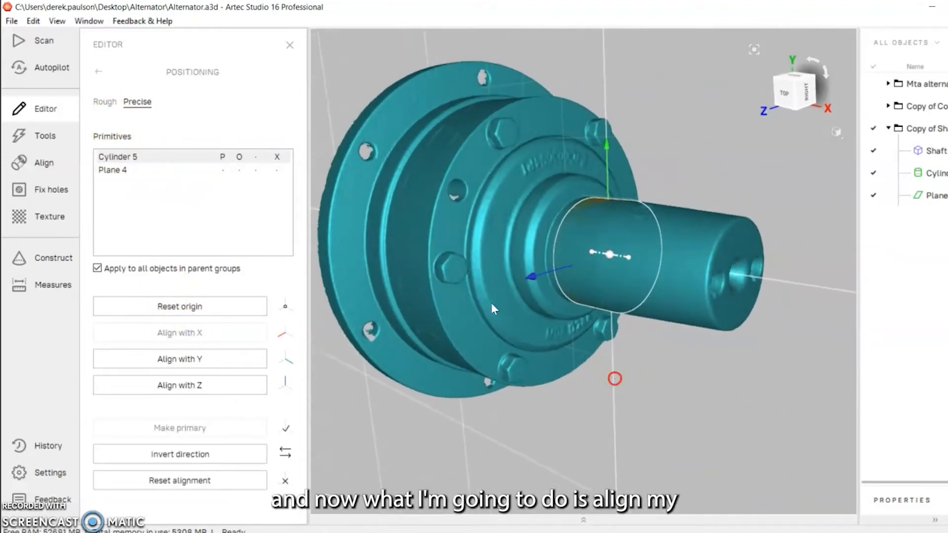
mouse_move(628, 372)
mouse_down()
mouse_move(608, 383)
mouse_move(634, 384)
mouse_up()
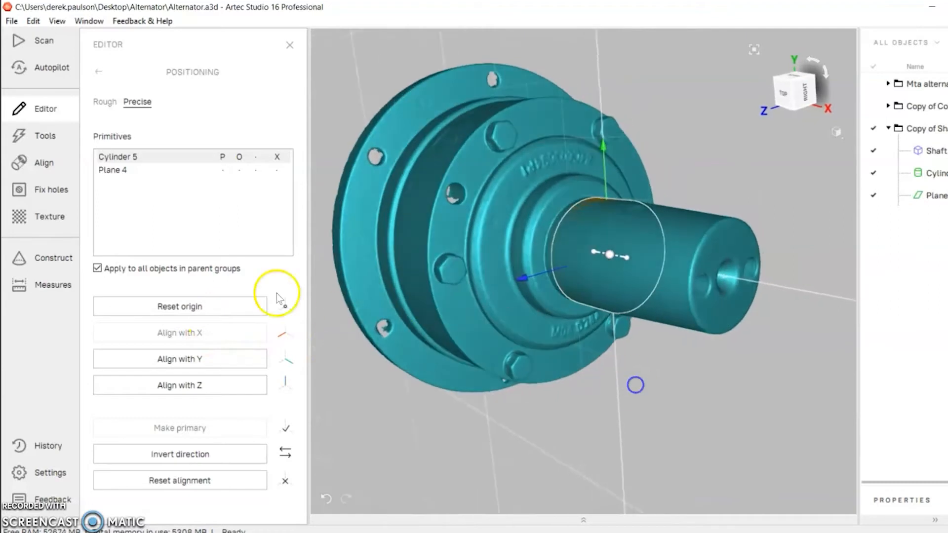
click(121, 169)
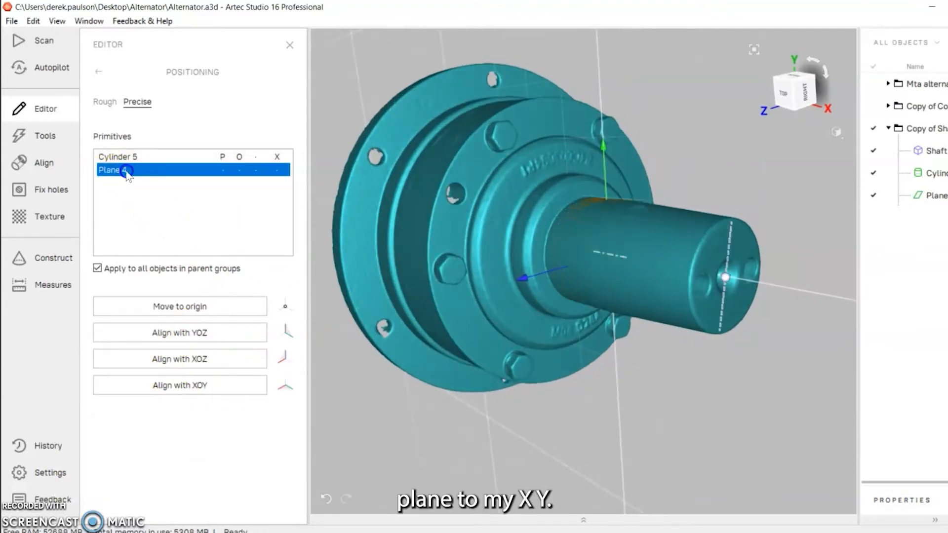
click(186, 386)
click(154, 308)
click(192, 384)
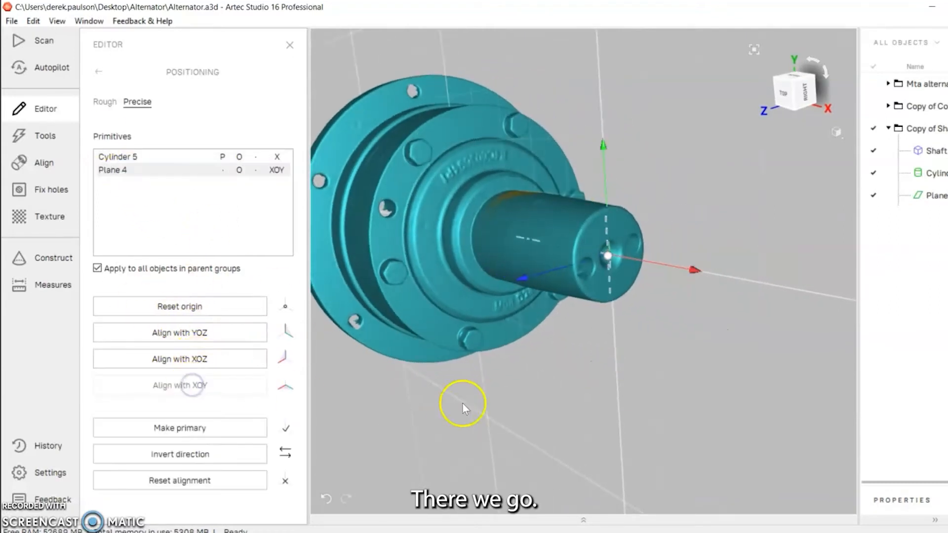
drag(556, 370, 612, 377)
right_drag(612, 377, 611, 336)
drag(610, 336, 683, 331)
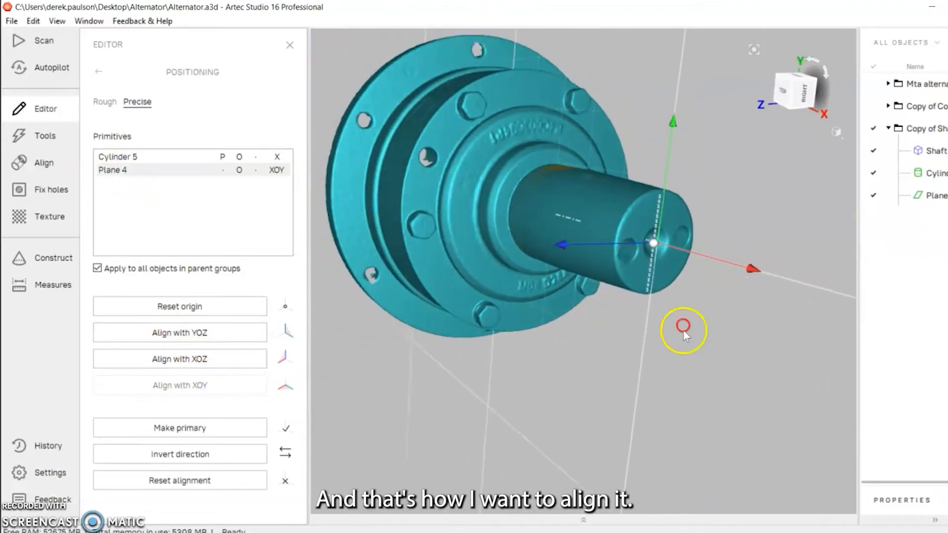
click(291, 46)
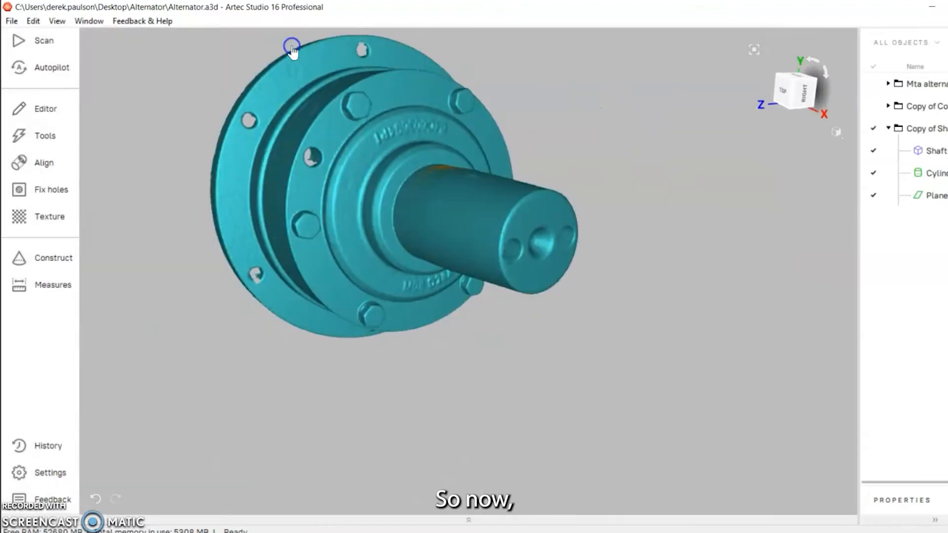
drag(531, 326, 656, 389)
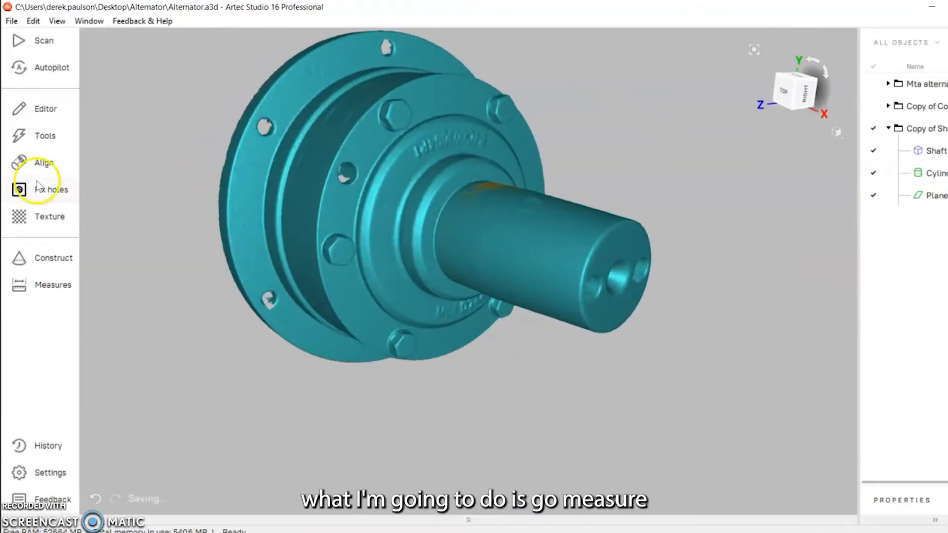
Open the measurements and delete the existing Section 4.
click(34, 285)
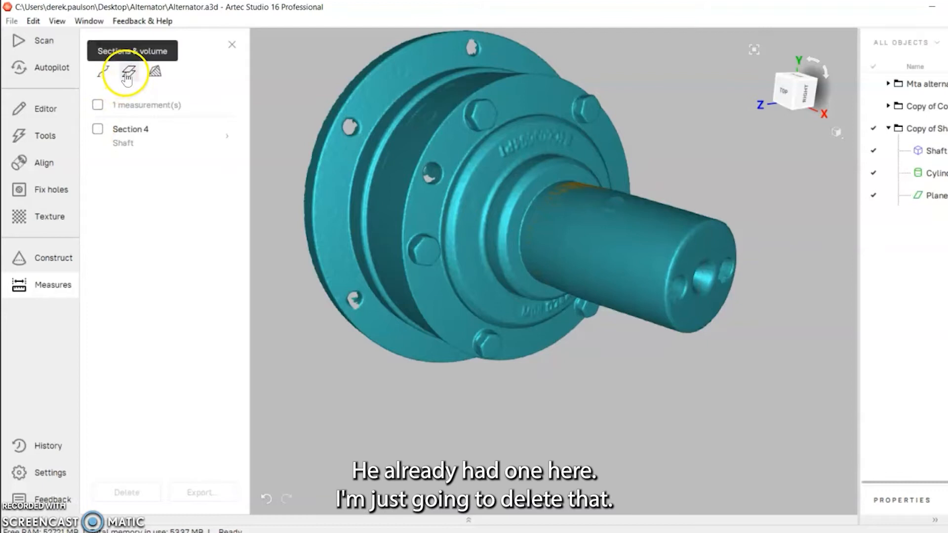
click(97, 104)
click(127, 492)
Calculate a new section of the shaft using the constructed plane, with one plane scaled to the bounding box and no offset.
click(101, 60)
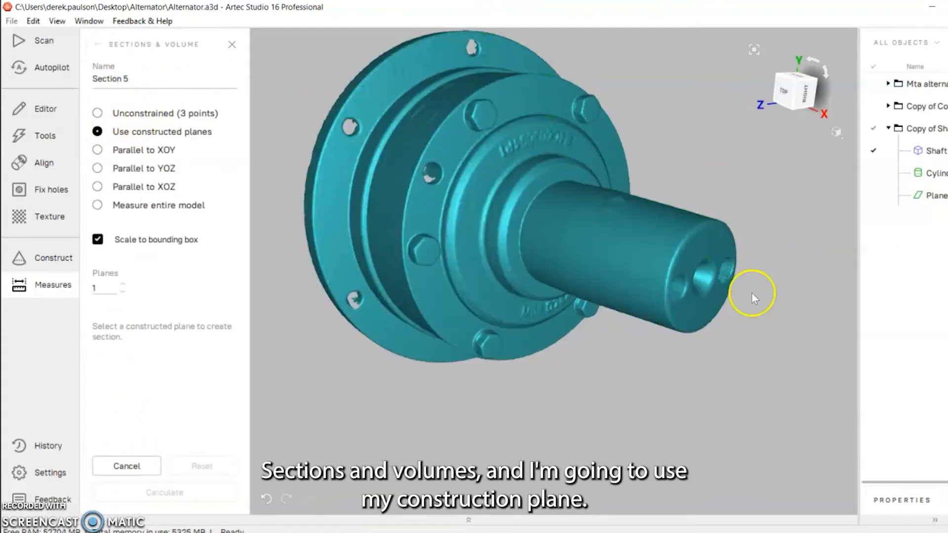
click(873, 196)
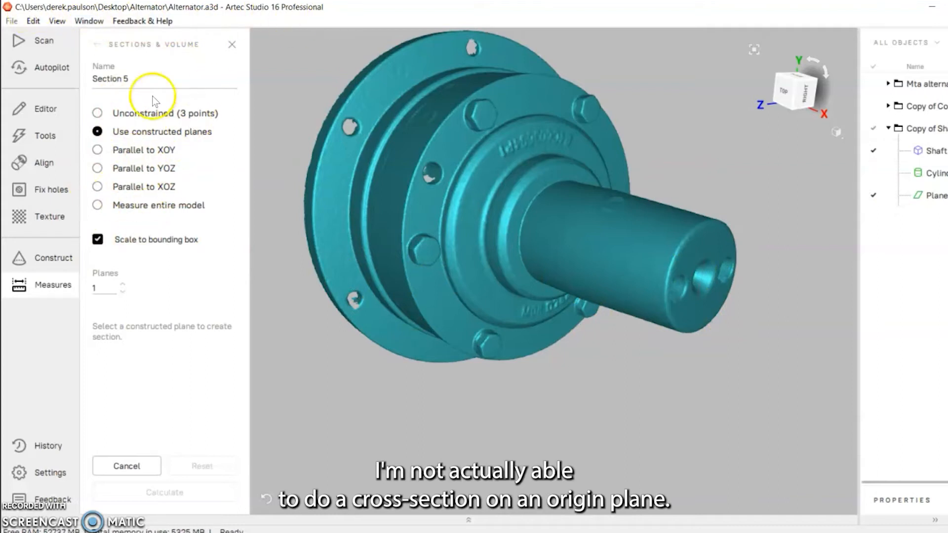
scroll(716, 267, up, 5)
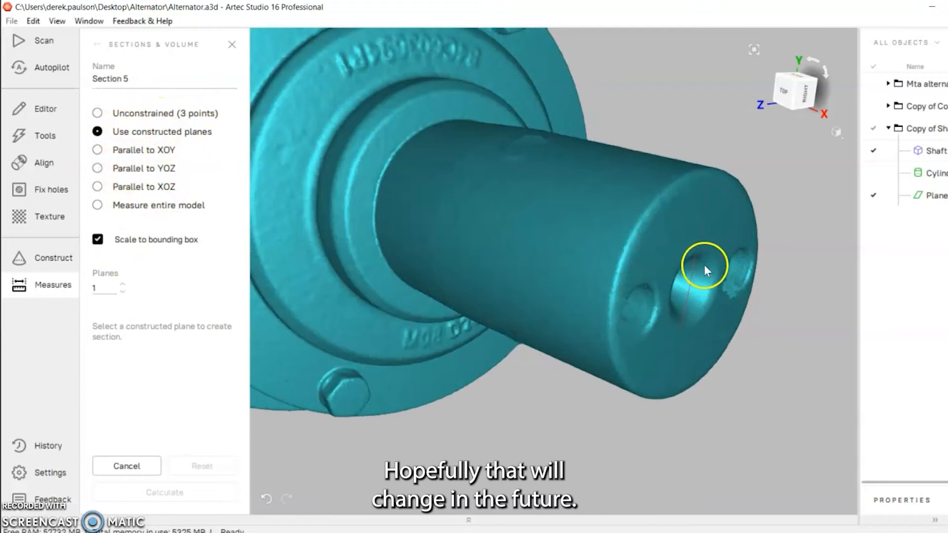
scroll(703, 267, up, 10)
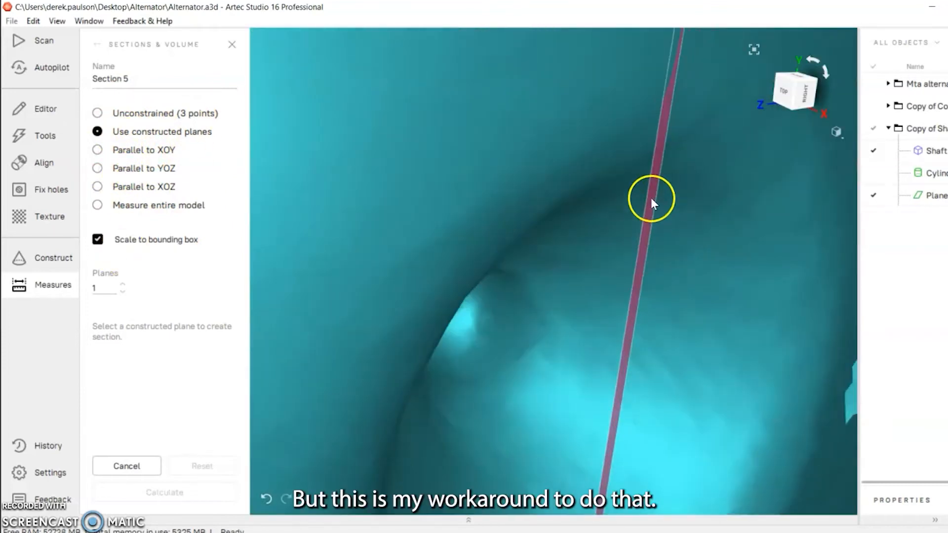
click(651, 196)
scroll(618, 283, down, 10)
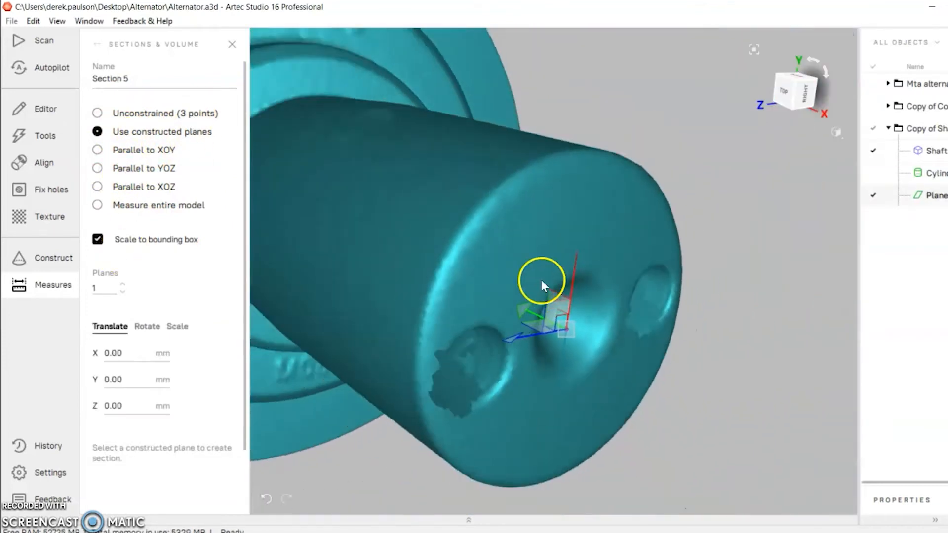
drag(609, 340, 611, 364)
scroll(611, 364, down, 3)
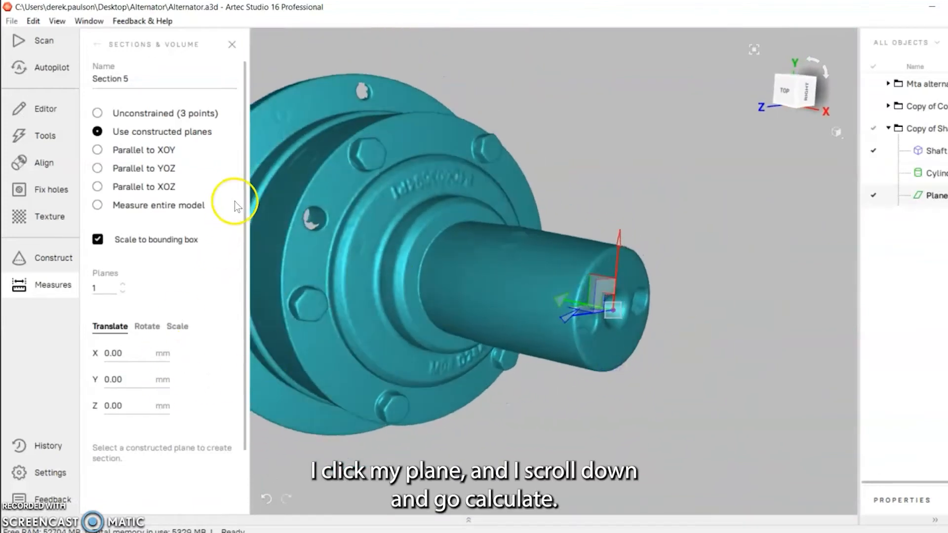
scroll(236, 232, down, 3)
click(163, 492)
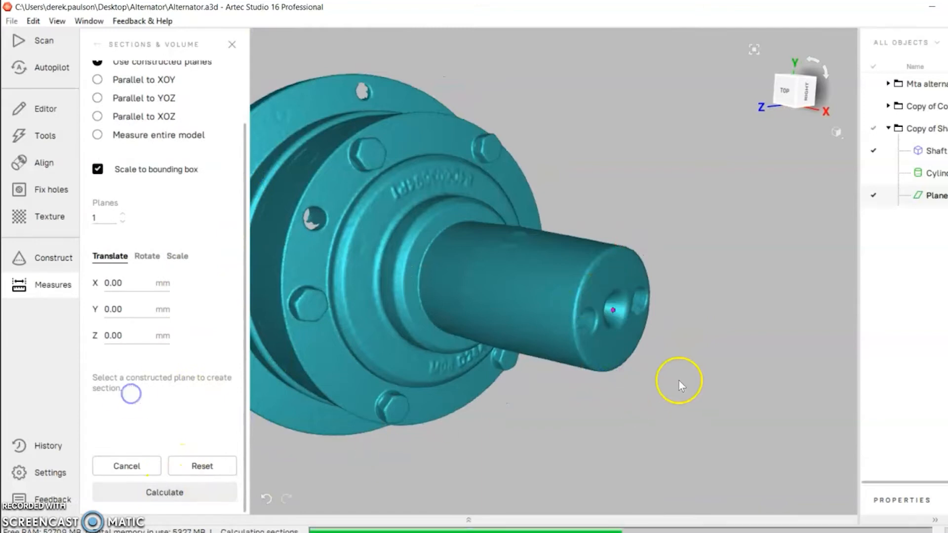
Examine the calculated cross-section contour along the shaft and the stepped flange from different angles.
scroll(691, 383, down, 3)
middle_drag(691, 382, 715, 364)
mouse_move(714, 364)
mouse_down()
mouse_move(783, 382)
mouse_move(633, 391)
mouse_move(496, 306)
mouse_up()
scroll(683, 350, up, 4)
drag(685, 362, 708, 392)
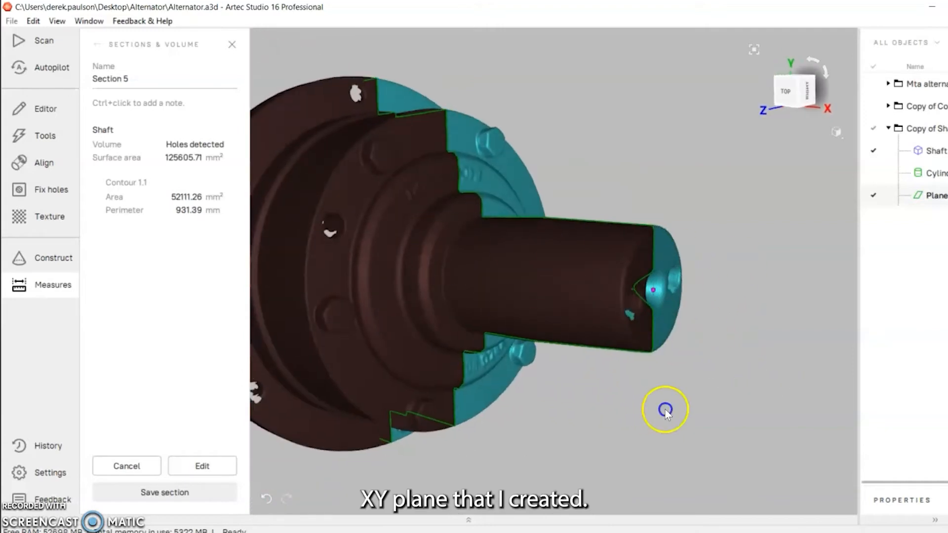
scroll(632, 389, down, 2)
middle_drag(631, 389, 661, 402)
drag(661, 402, 659, 360)
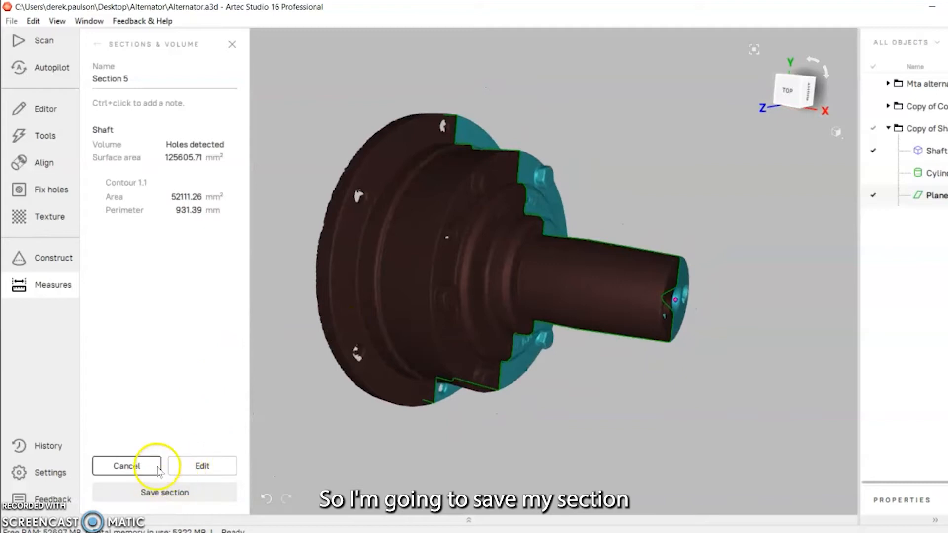
Save Section 5, select it for export, and choose AutoCAD DXF as the export format.
click(157, 492)
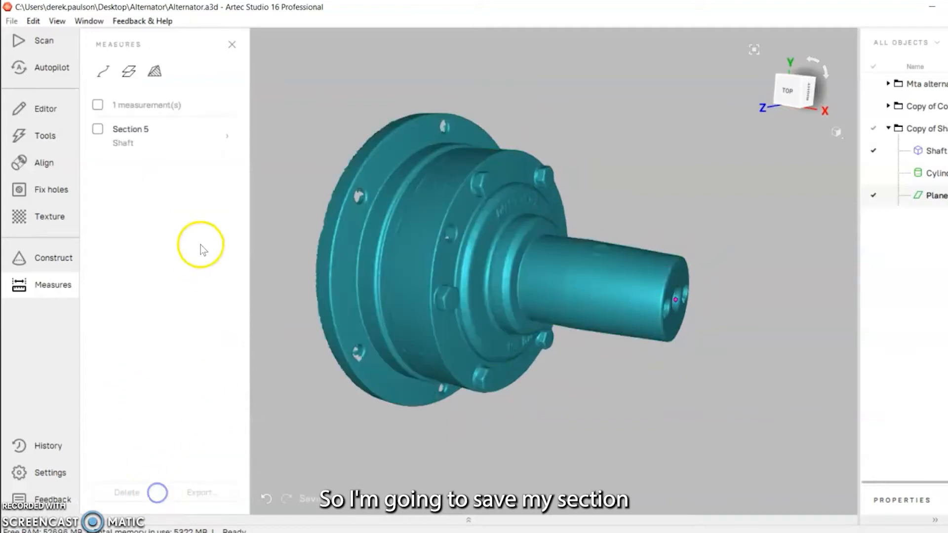
click(98, 129)
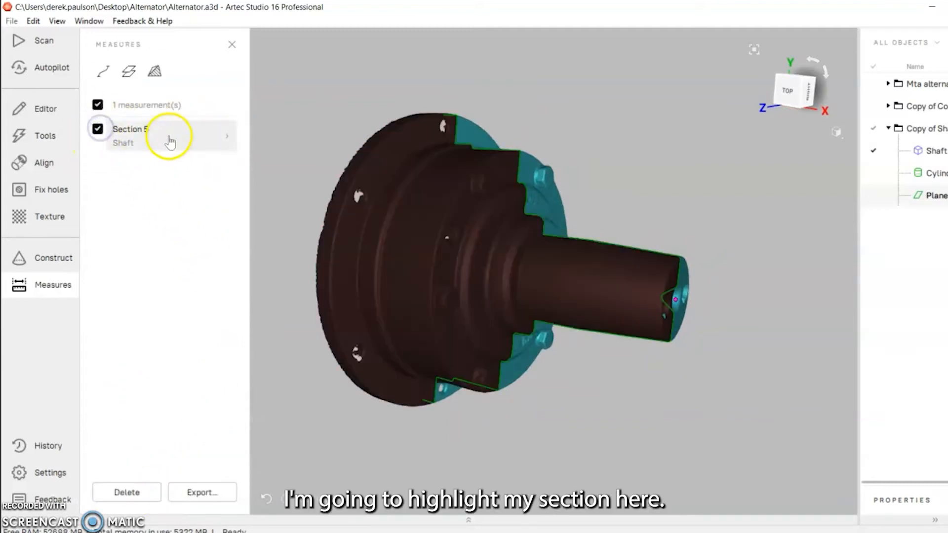
click(199, 495)
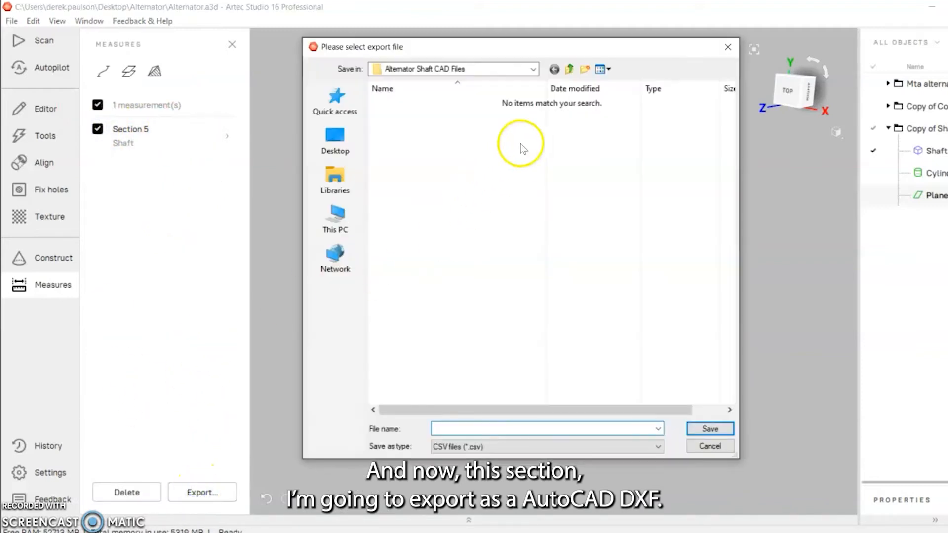
click(494, 446)
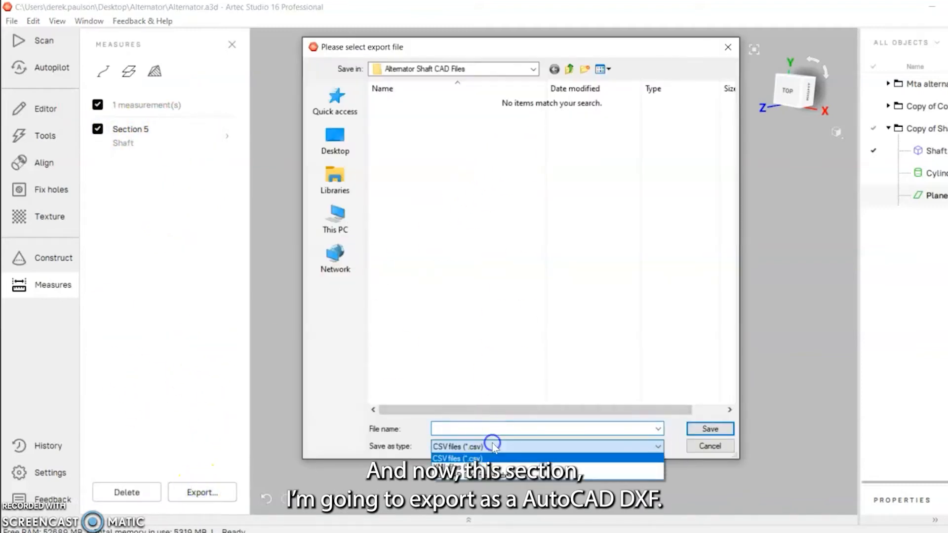
click(523, 479)
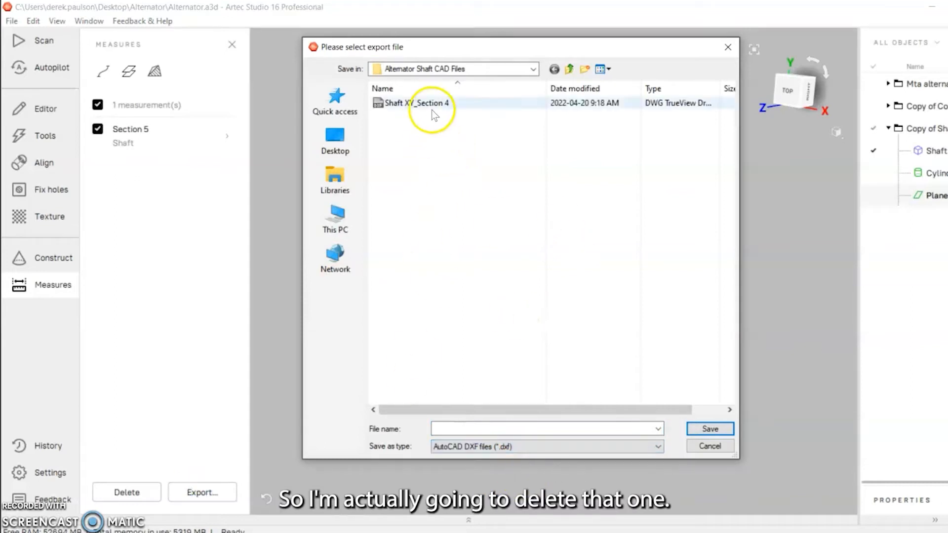
Delete the old Shaft XY_Section 4 file from the export folder and export the section reusing that file name.
click(441, 104)
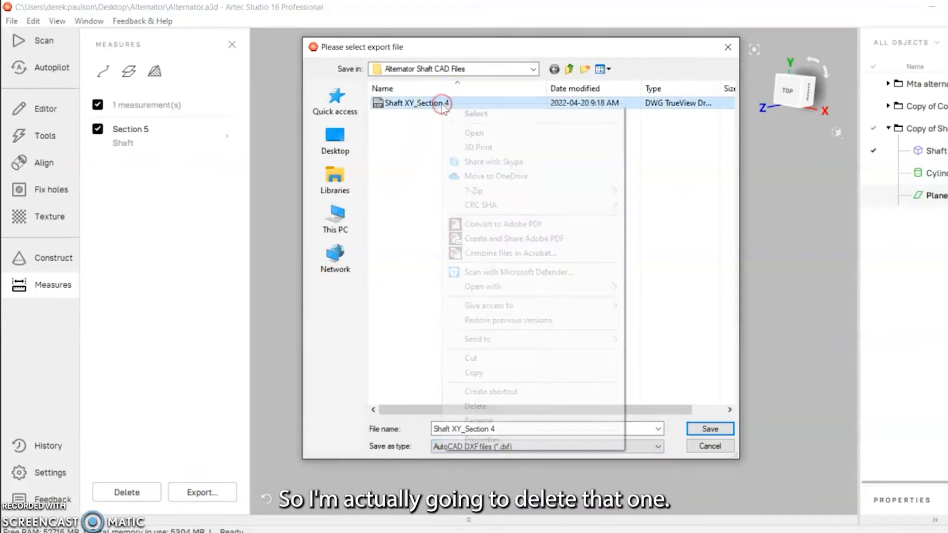
right_click(441, 104)
click(508, 404)
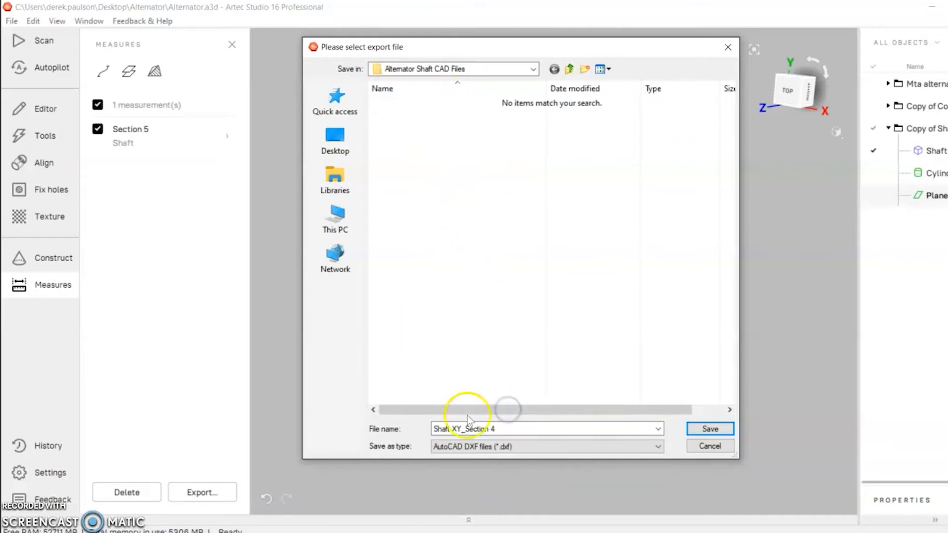
click(512, 427)
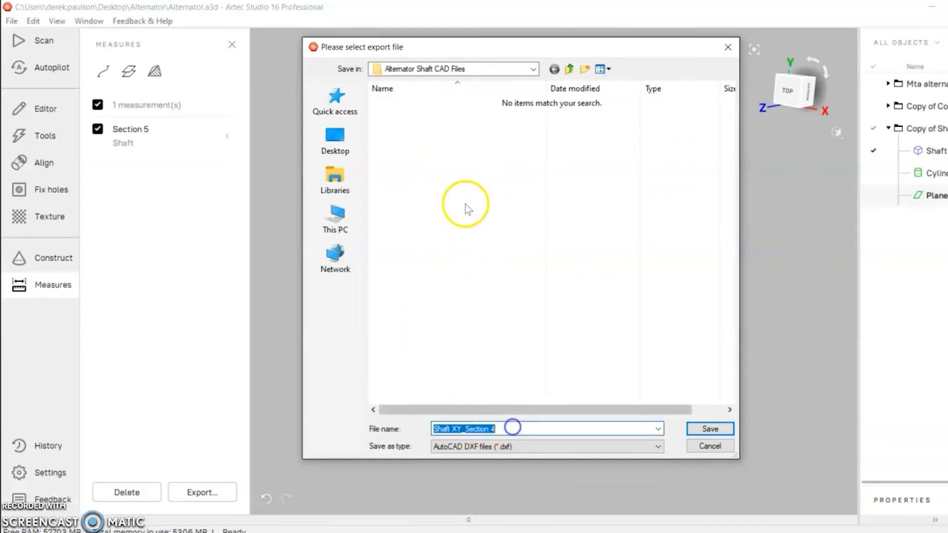
click(710, 430)
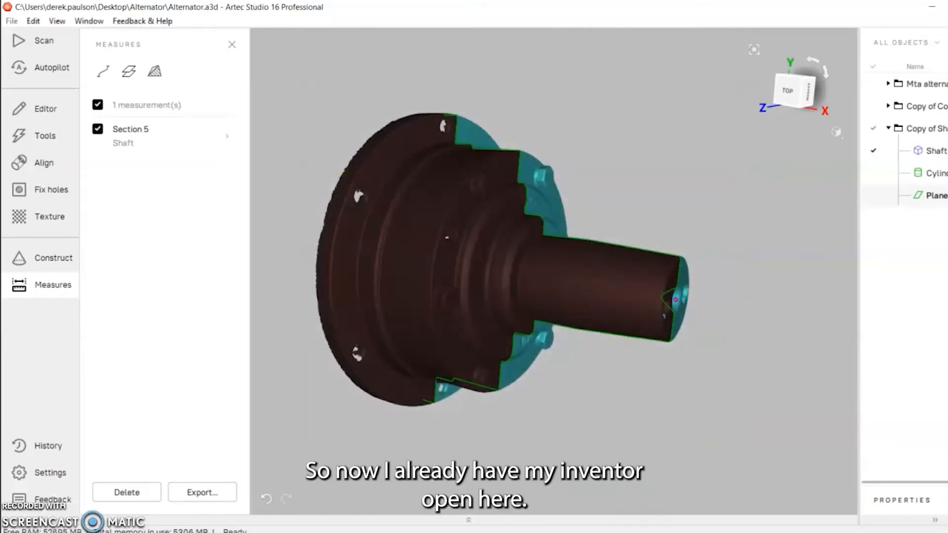
Switch to Autodesk Inventor and start a 2D sketch on the XY plane of the Shaft End part.
key(alt+Tab)
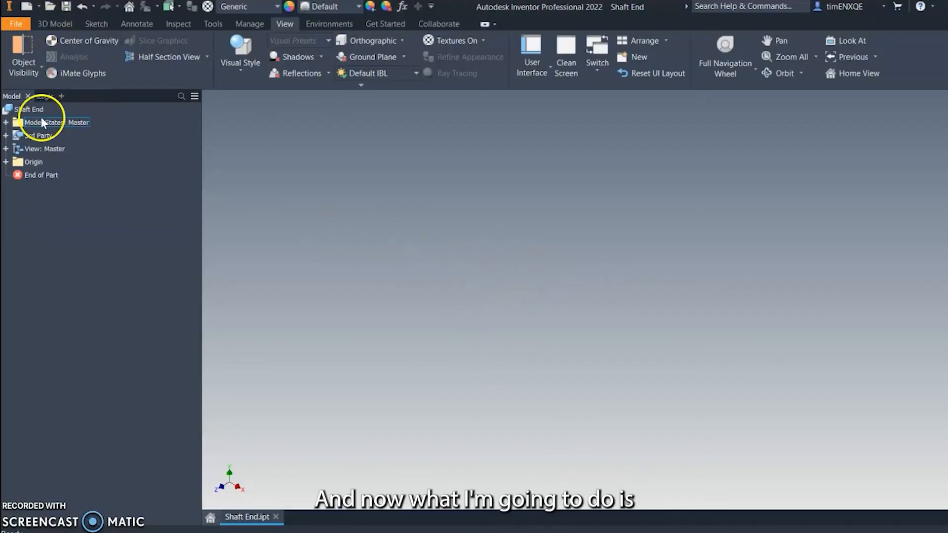
click(48, 24)
click(25, 43)
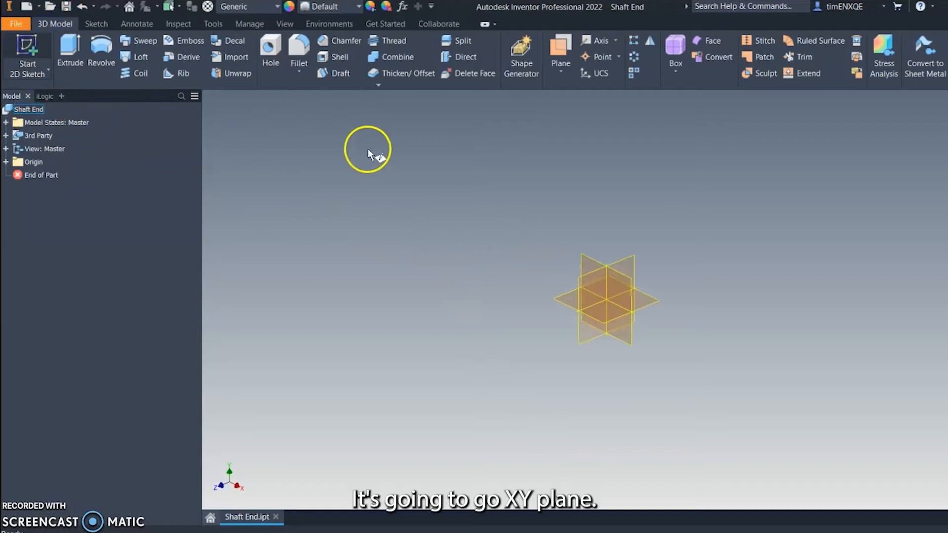
click(542, 168)
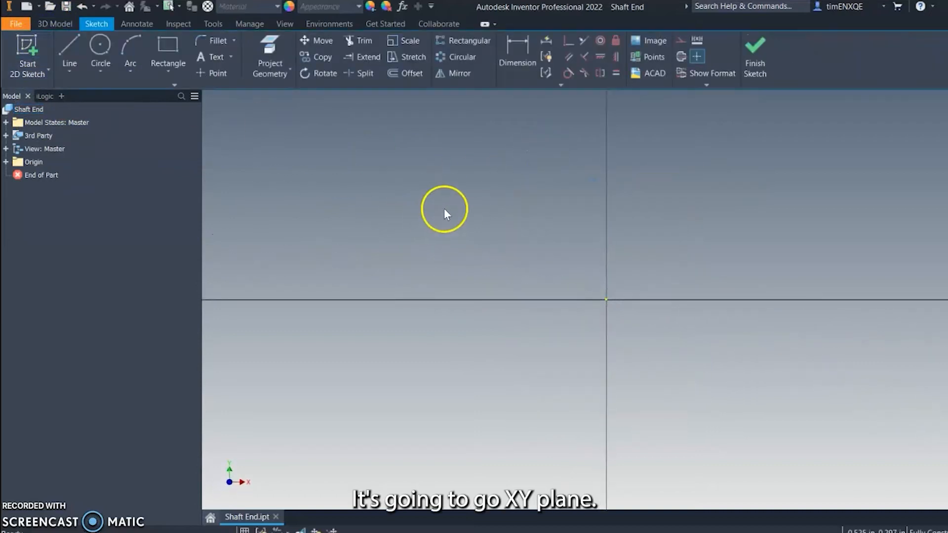
Import the DXF file Shaft XY_Section 4_Section 5 into the sketch with all layers and units specified as mm.
click(642, 72)
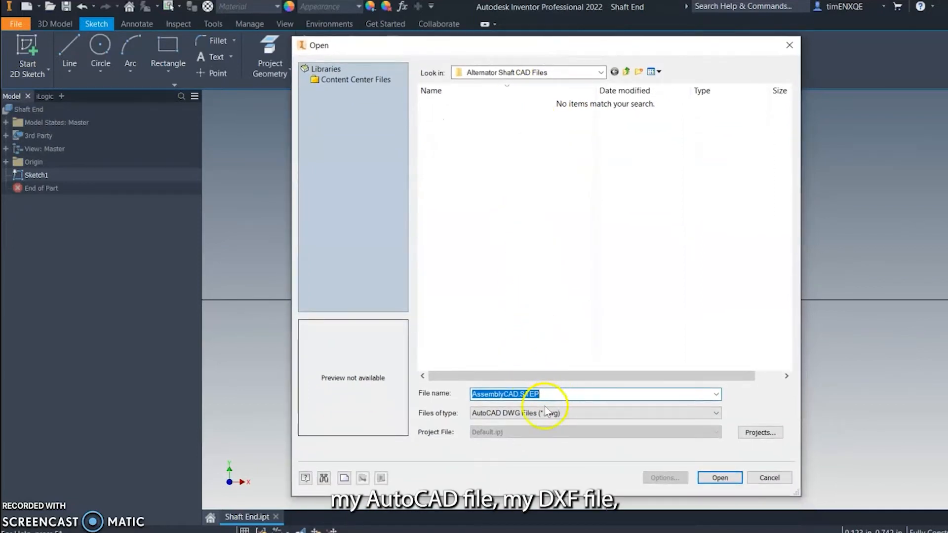
click(559, 412)
click(545, 430)
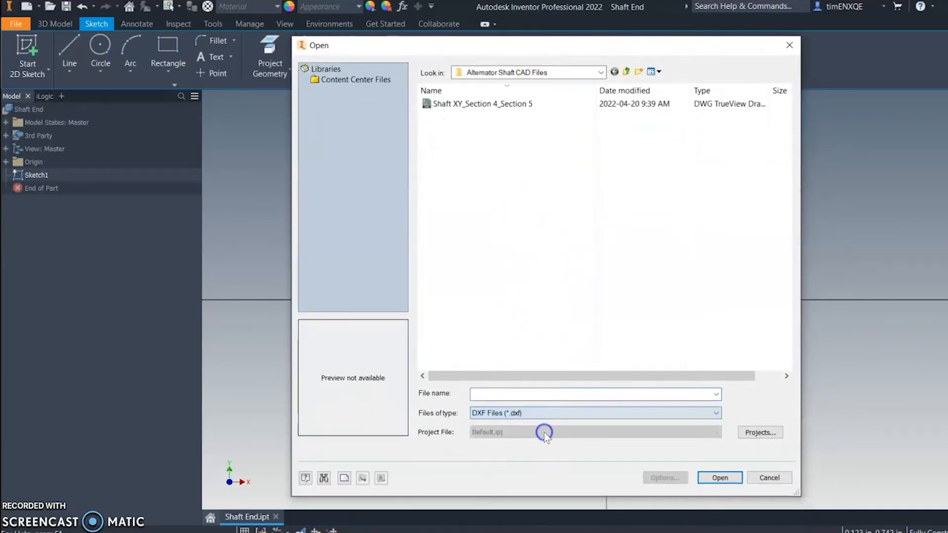
double_click(493, 104)
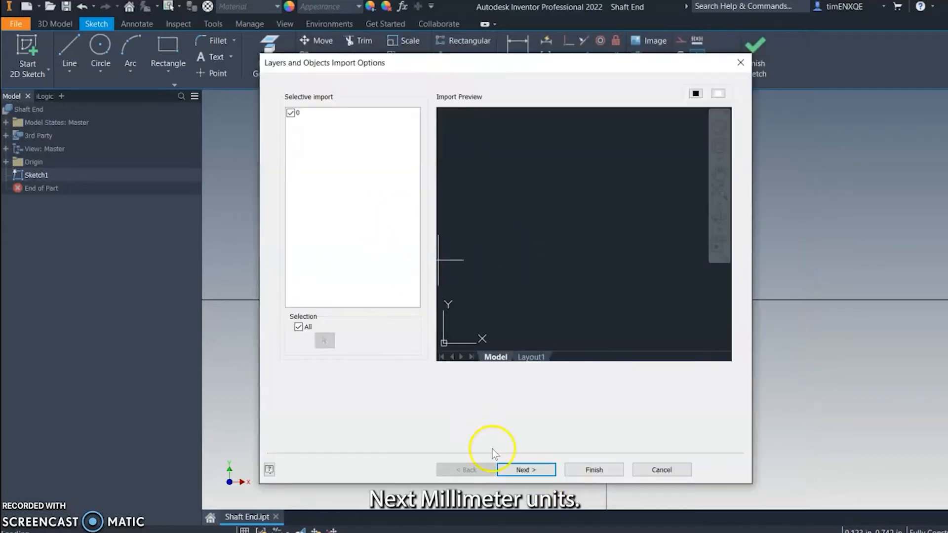
click(547, 473)
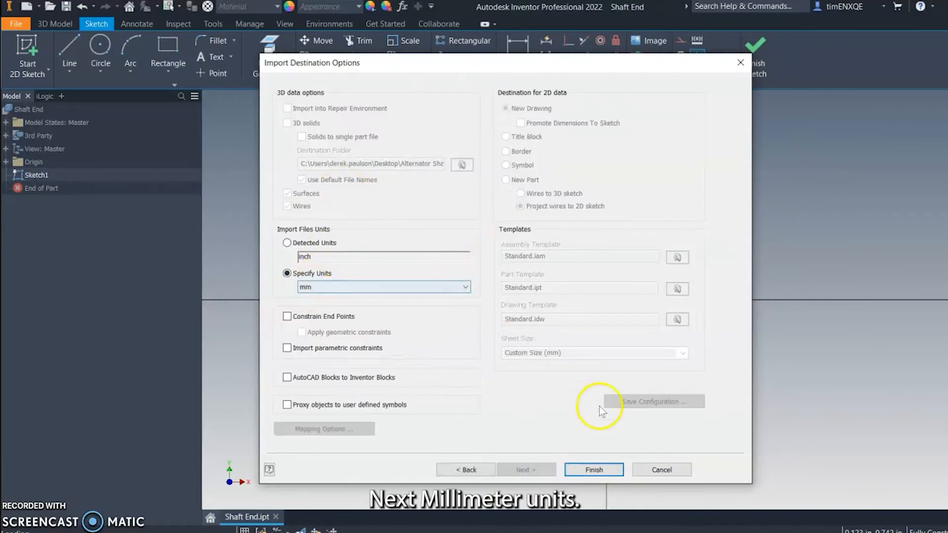
click(590, 468)
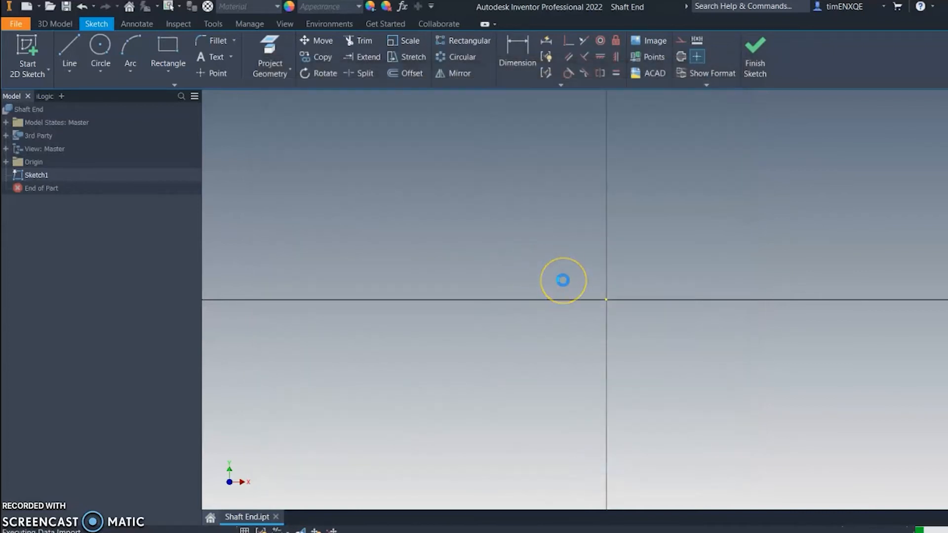
click(558, 279)
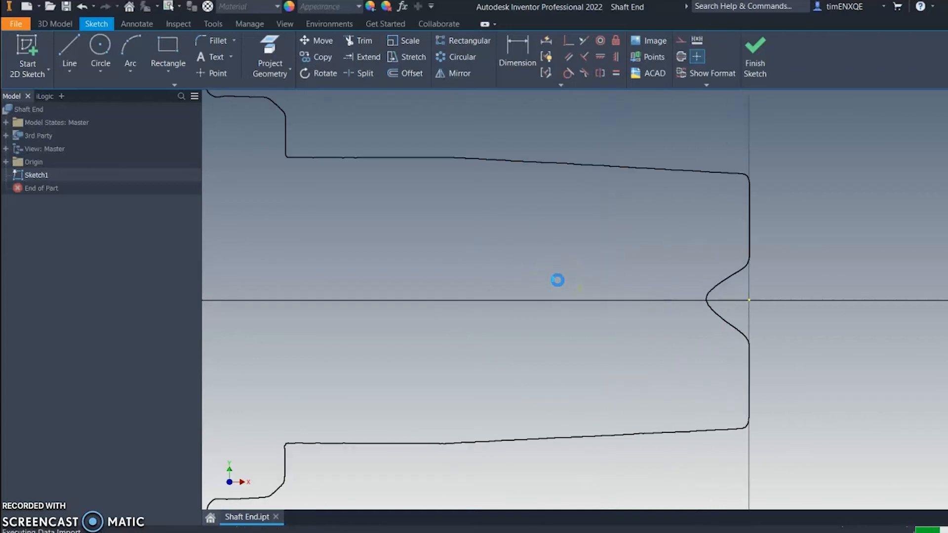
scroll(636, 310, down, 3)
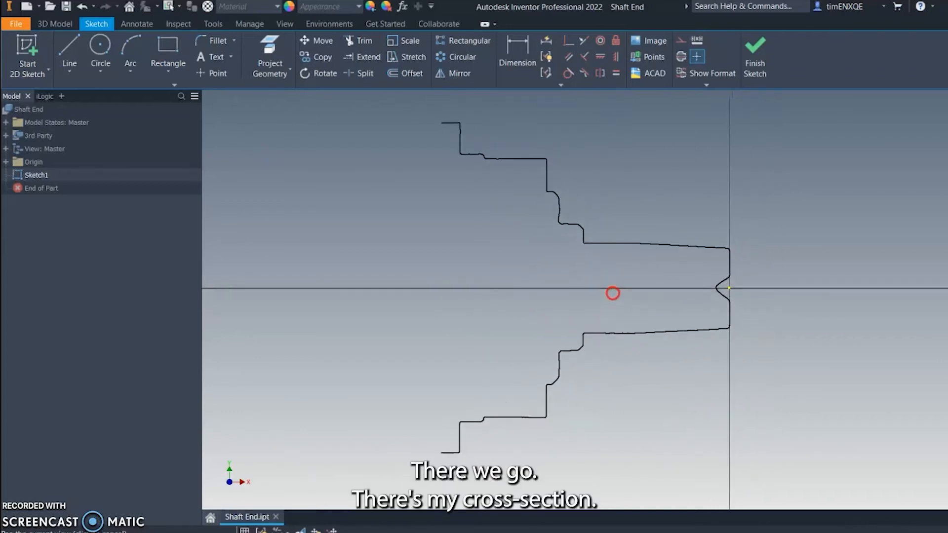
key(d)
click(600, 324)
key(Escape)
Select the entire imported cross-section profile and apply the Fix constraint to lock all its lines in place.
middle_drag(516, 281, 529, 277)
scroll(528, 277, down, 1)
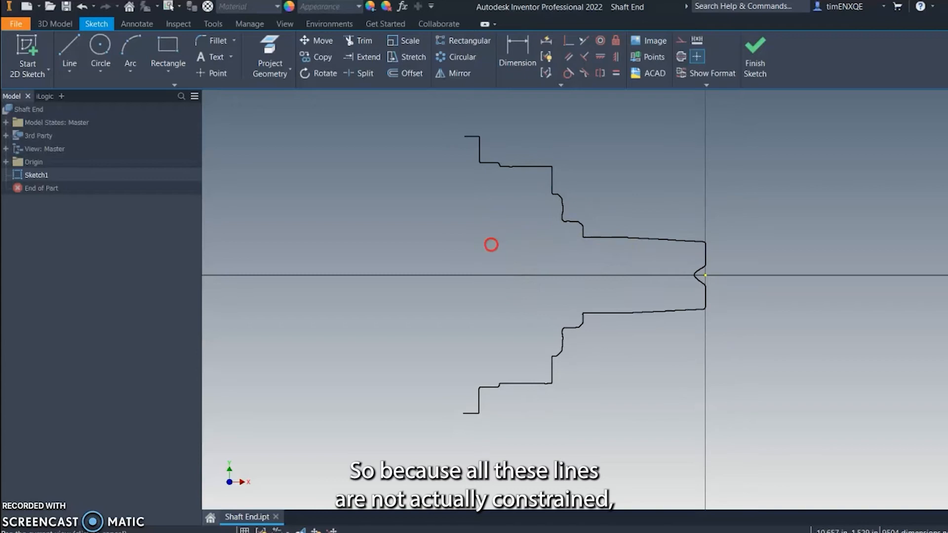
middle_drag(490, 245, 489, 243)
drag(397, 114, 744, 451)
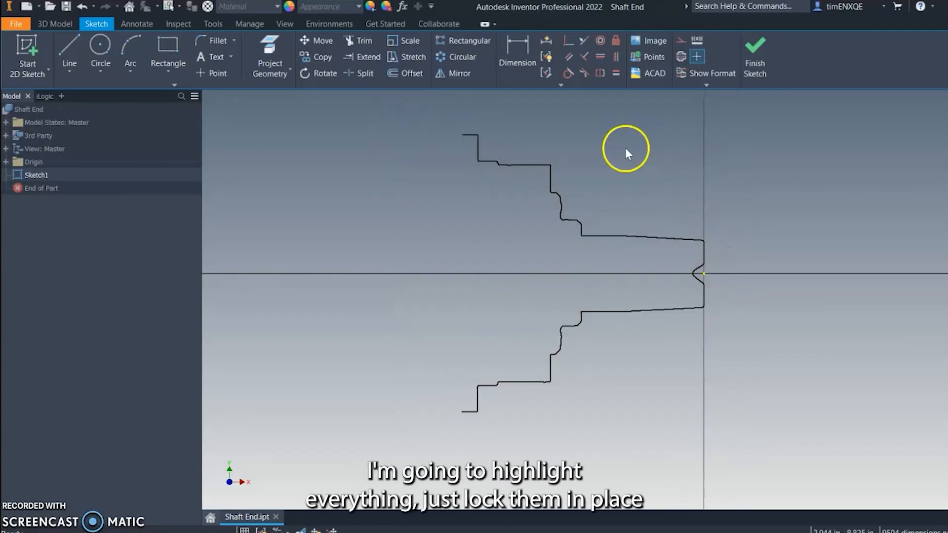
click(617, 41)
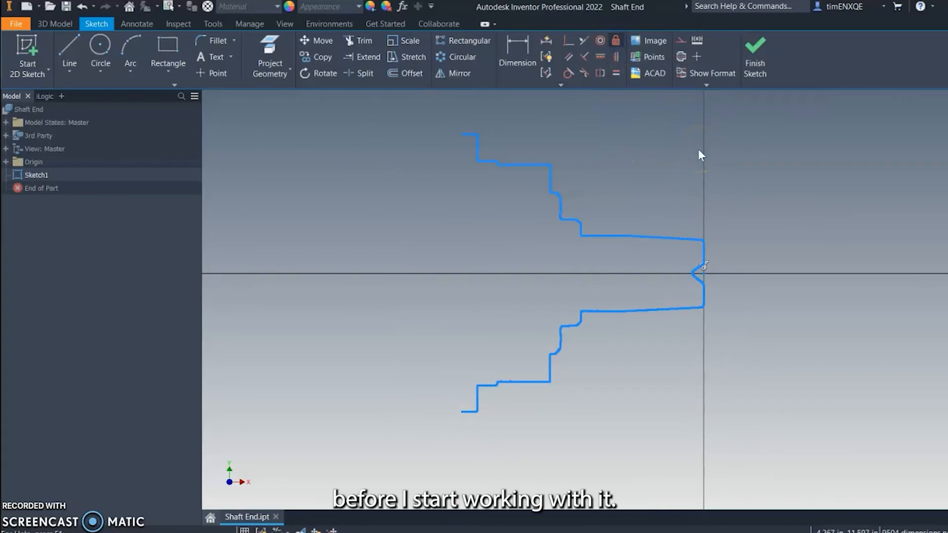
click(694, 129)
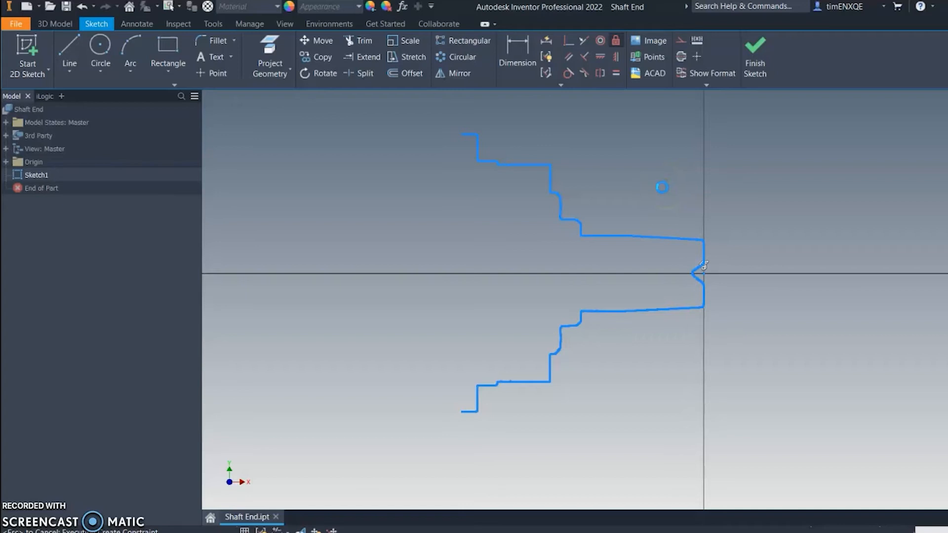
click(620, 191)
click(627, 190)
click(623, 194)
click(618, 195)
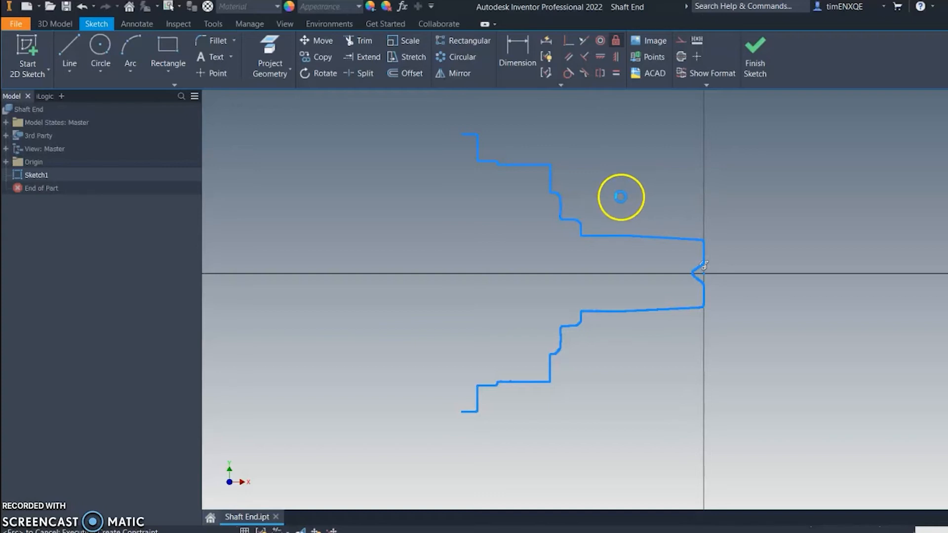
click(617, 209)
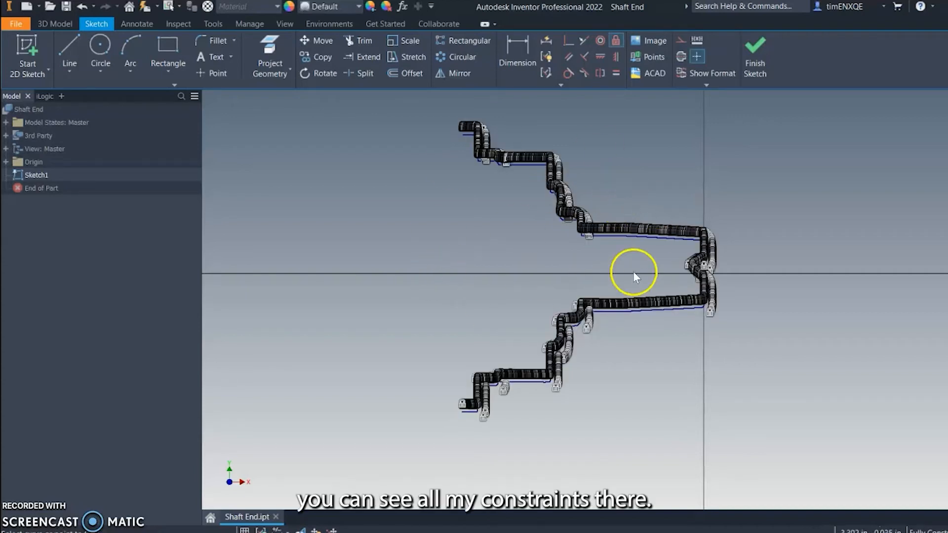
Hide all the constraint symbols shown on the imported cross-section profile.
scroll(610, 237, up, 10)
scroll(540, 360, down, 12)
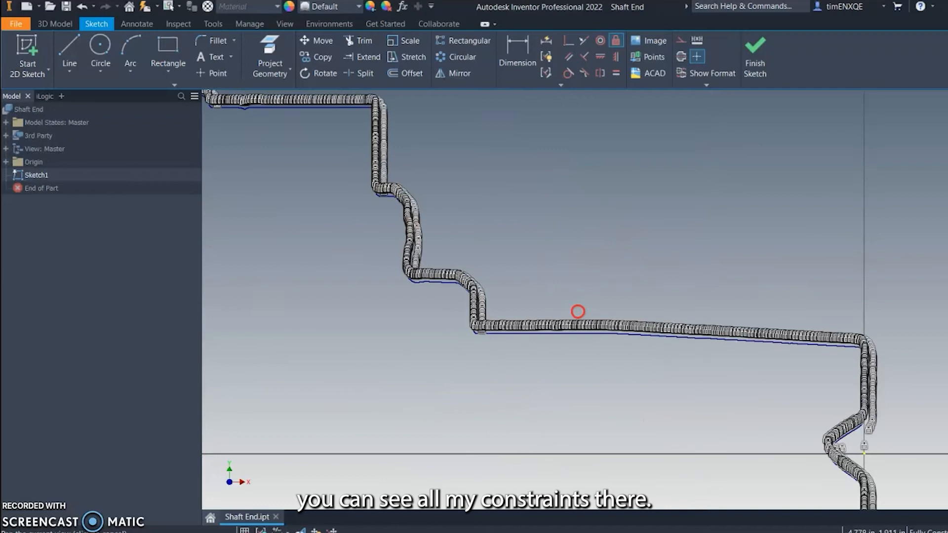
middle_drag(577, 311, 586, 250)
scroll(518, 232, up, 2)
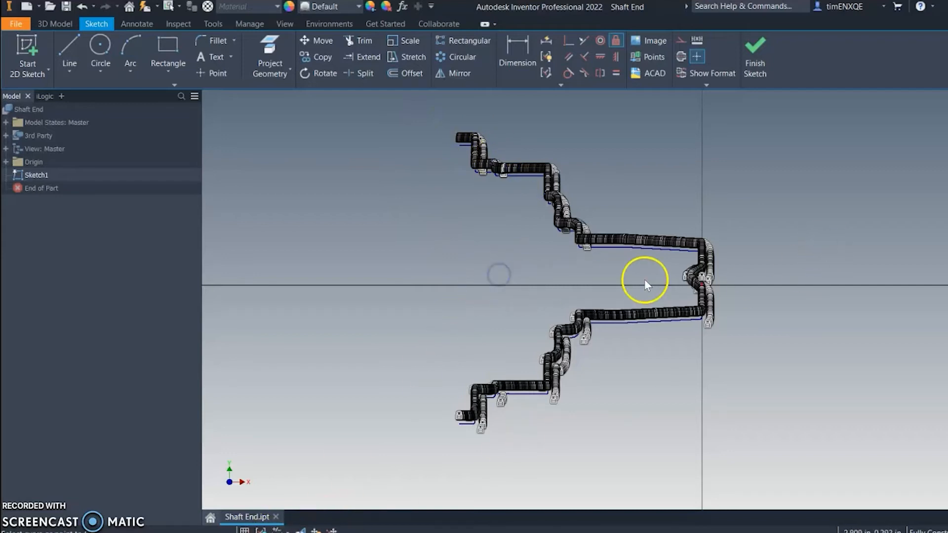
click(540, 280)
click(512, 180)
click(457, 257)
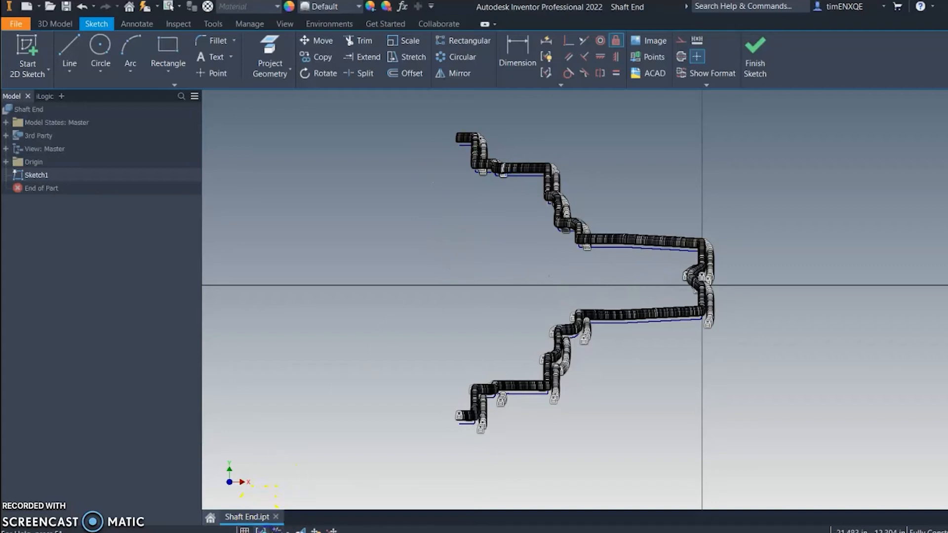
click(261, 529)
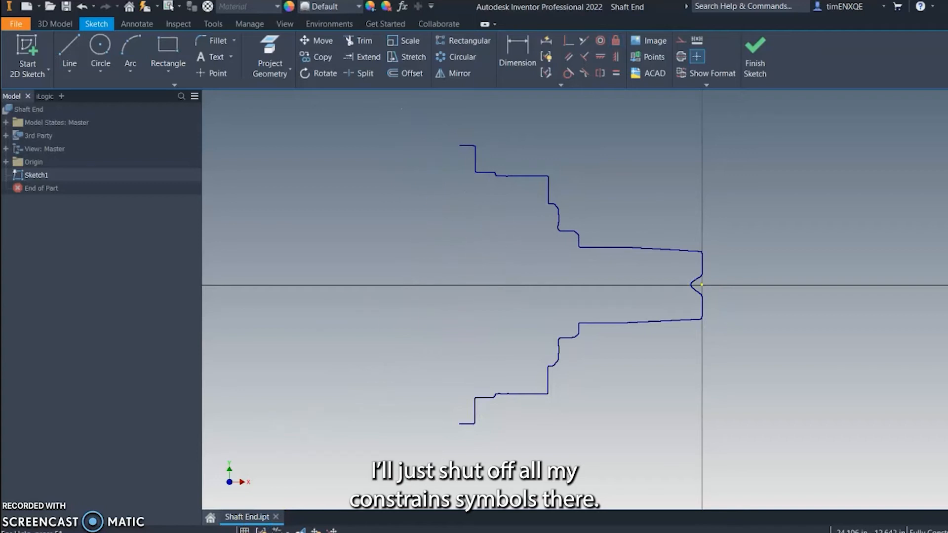
Select the whole imported cross-section profile and convert its lines to construction geometry.
mouse_move(386, 112)
mouse_down()
mouse_move(610, 245)
mouse_move(552, 282)
mouse_move(800, 485)
mouse_move(787, 474)
mouse_up()
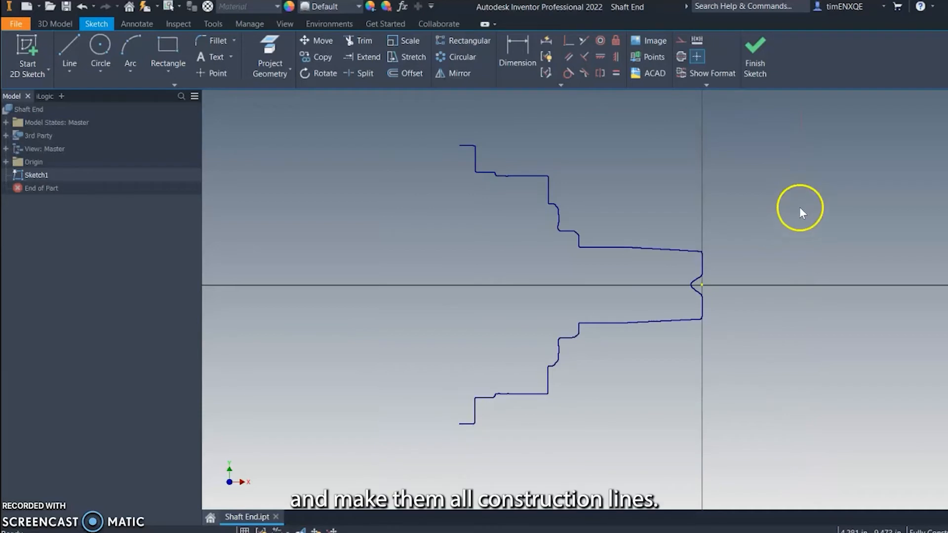
right_click(781, 180)
click(837, 179)
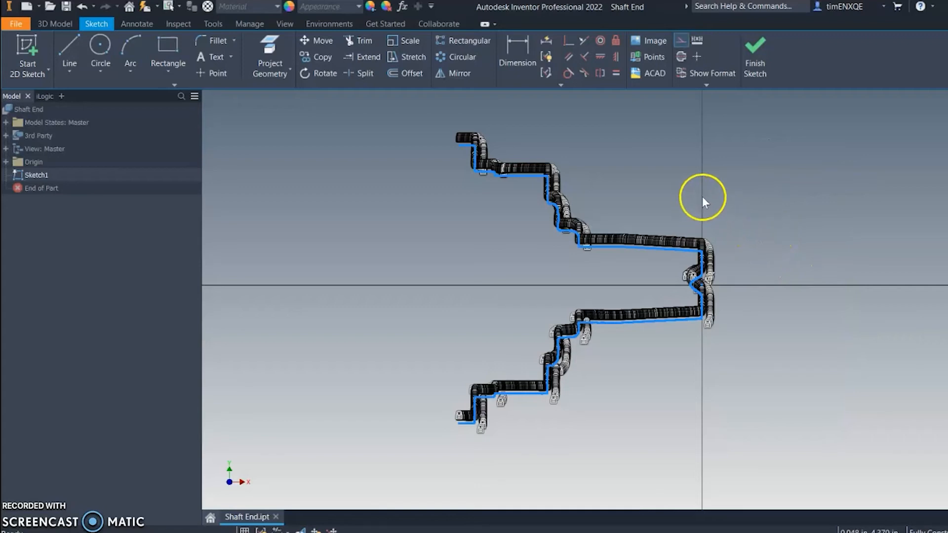
click(772, 294)
Sketch three connected lines near the upper shoulder: a sloped line, a vertical drop and a horizontal line along the journal before the taper.
scroll(634, 250, up, 6)
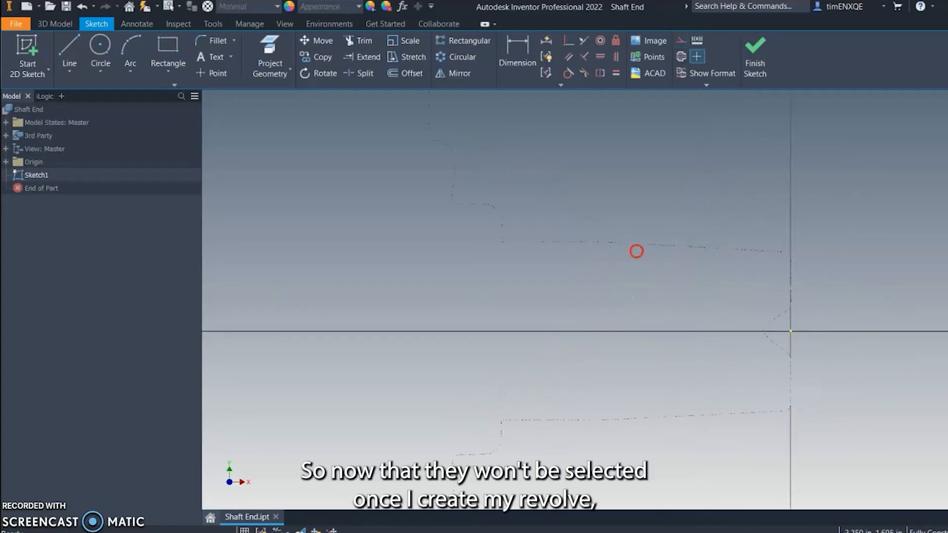
scroll(652, 251, down, 3)
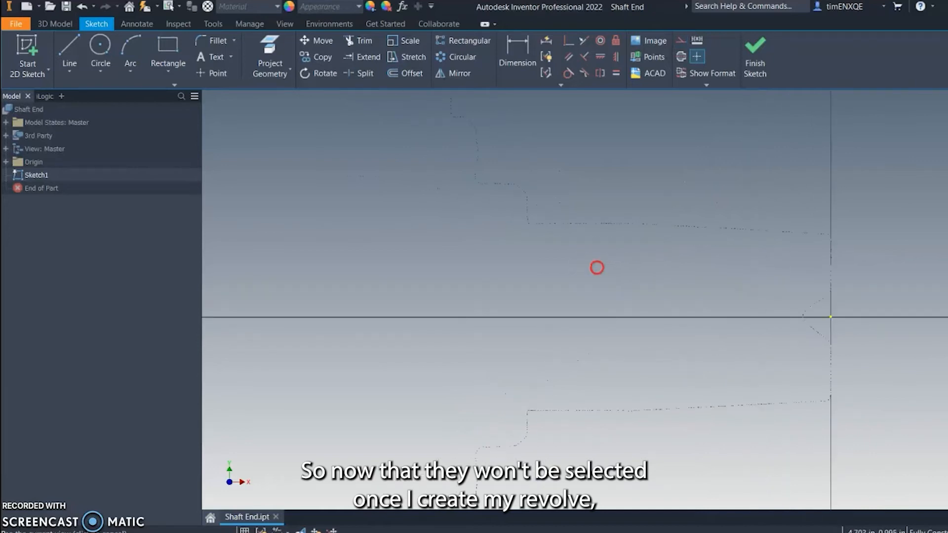
scroll(602, 296, up, 5)
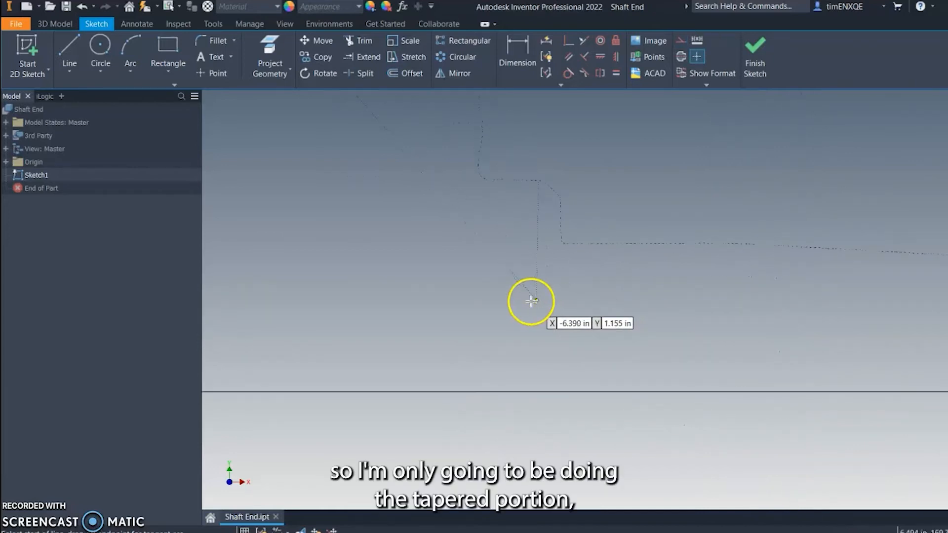
middle_drag(538, 337, 506, 319)
scroll(507, 320, down, 3)
key(l)
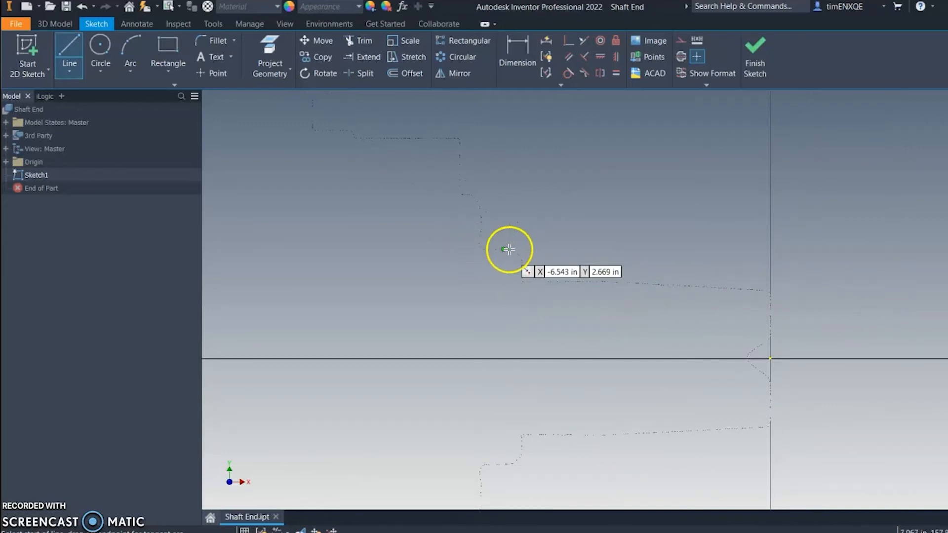
middle_drag(502, 291, 527, 268)
scroll(525, 270, up, 4)
scroll(412, 186, down, 2)
mouse_move(412, 188)
middle_down()
mouse_move(402, 252)
mouse_move(414, 260)
middle_up()
click(402, 230)
scroll(533, 242, up, 3)
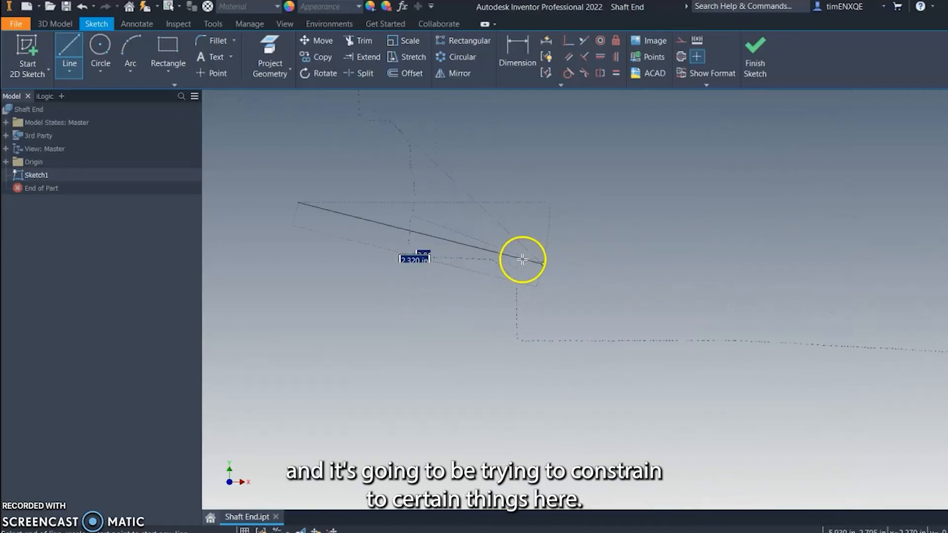
click(560, 221)
scroll(585, 327, down, 2)
middle_drag(589, 324, 529, 309)
scroll(527, 308, down, 2)
click(508, 337)
scroll(530, 344, down, 2)
middle_drag(551, 338, 510, 332)
scroll(510, 332, down, 3)
scroll(555, 356, up, 5)
click(560, 250)
scroll(592, 272, down, 3)
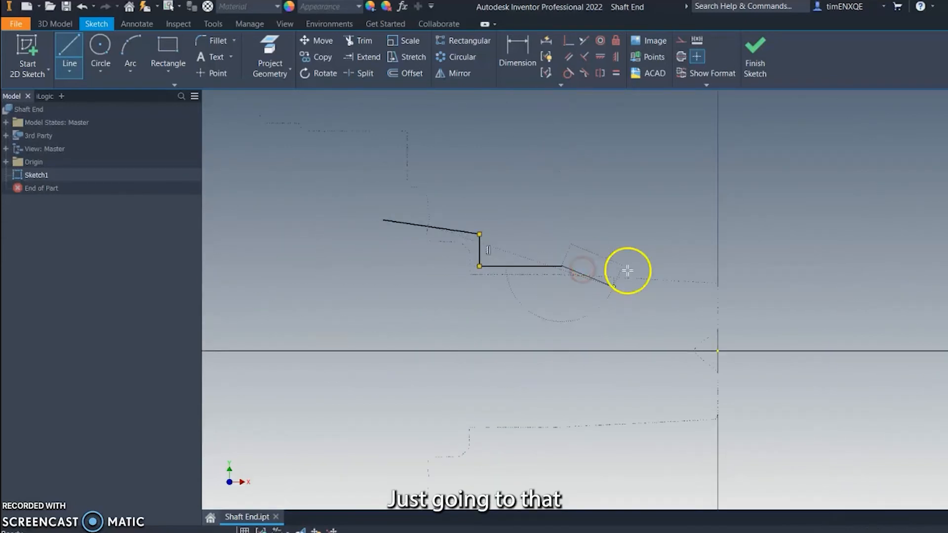
key(Escape)
Sketch a line beyond the shaft's end, a base line about 9.3 in long and a closing line up to the start of the shoulder outline.
key(l)
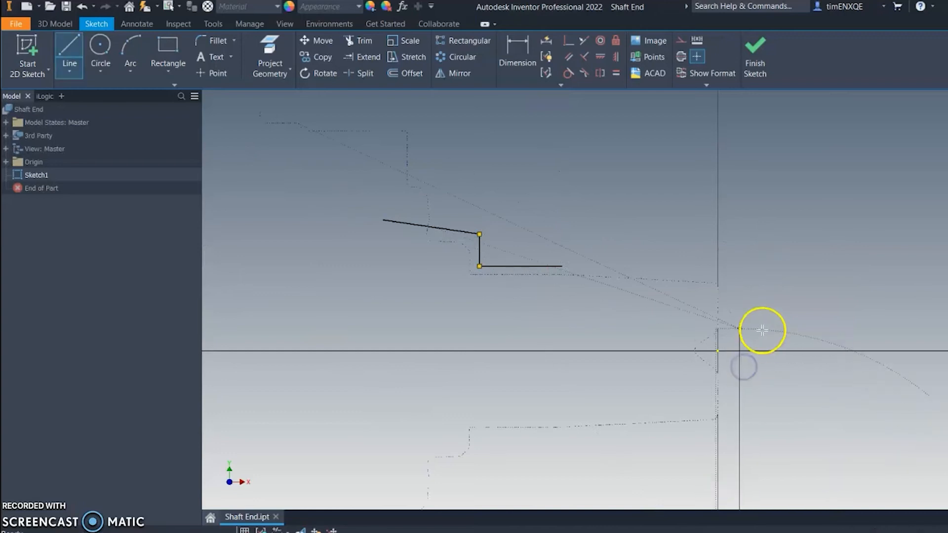
scroll(759, 284, up, 5)
click(752, 290)
scroll(751, 375, down, 4)
middle_drag(750, 375, 787, 217)
click(784, 327)
scroll(533, 355, down, 3)
middle_drag(533, 356, 780, 345)
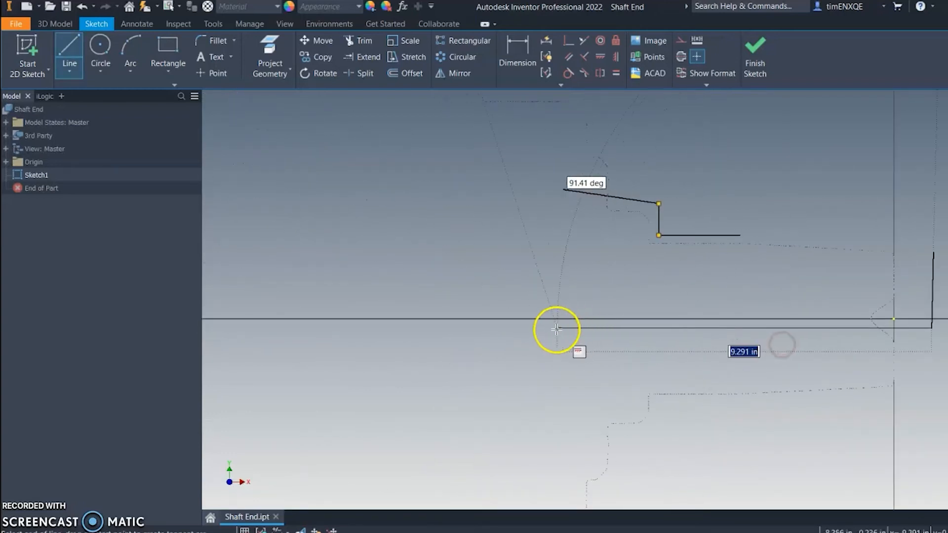
click(555, 328)
click(564, 188)
right_drag(638, 279, 711, 264)
Apply vertical constraints to the inner closing line and the line beyond the shaft's end.
scroll(710, 271, up, 4)
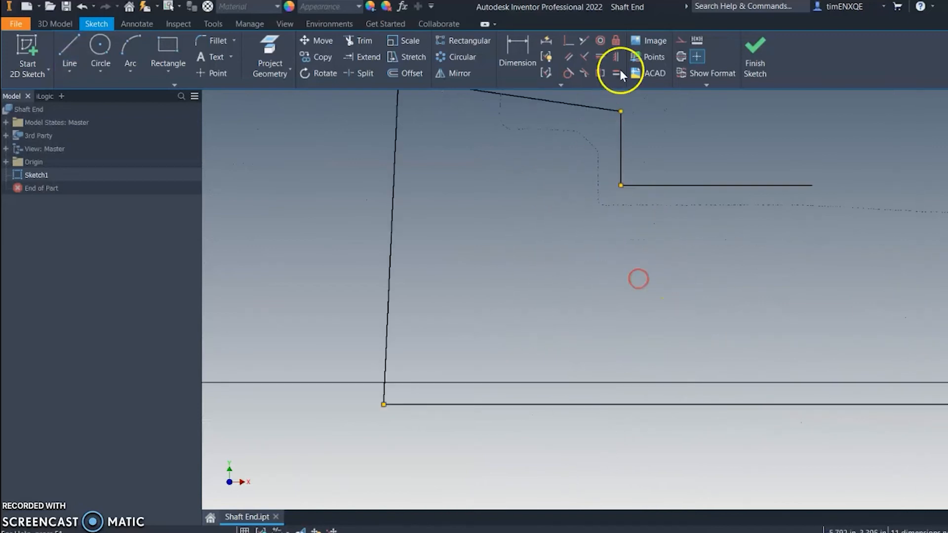
scroll(476, 170, down, 1)
middle_drag(458, 190, 487, 262)
click(436, 195)
middle_drag(490, 228, 494, 263)
scroll(555, 311, down, 1)
middle_drag(557, 313, 497, 252)
click(552, 203)
scroll(785, 339, down, 1)
middle_drag(784, 339, 641, 322)
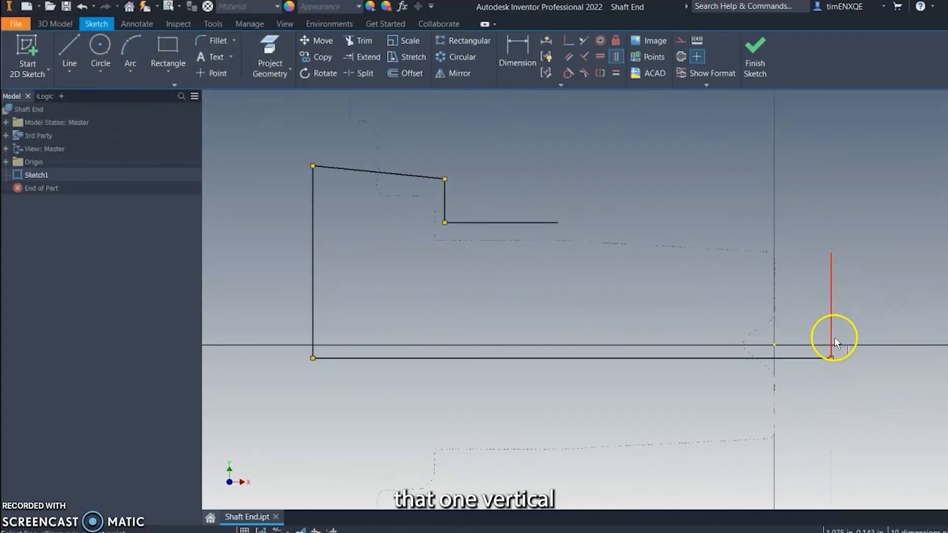
click(834, 338)
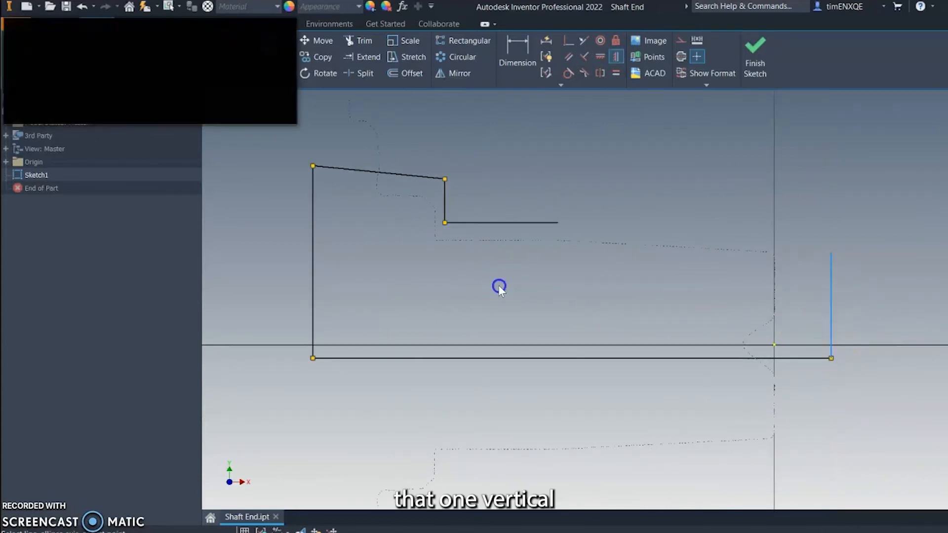
Apply horizontal constraints to the sloped upper shoulder line and the lower line following the step.
middle_drag(520, 281, 621, 320)
scroll(621, 319, up, 4)
click(598, 57)
scroll(578, 298, down, 3)
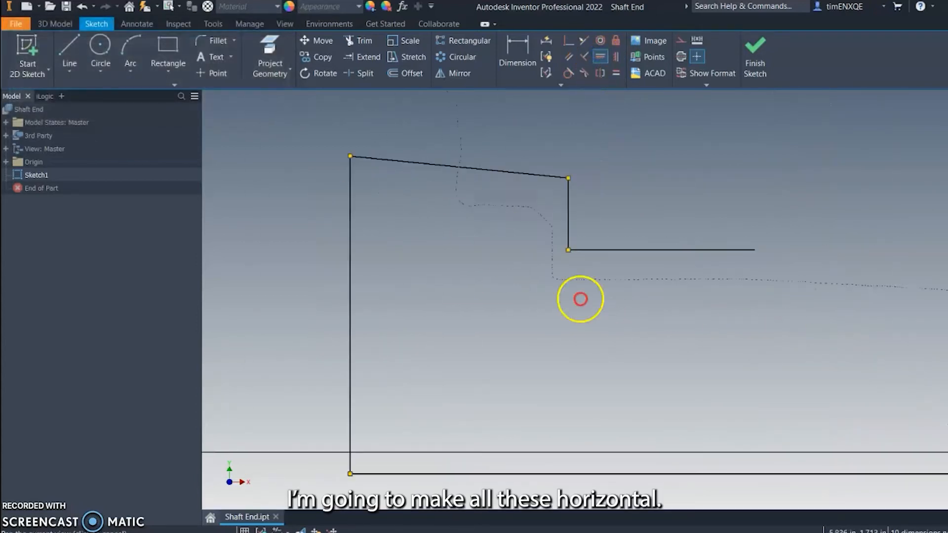
click(492, 200)
mouse_move(653, 330)
middle_down()
mouse_move(555, 328)
mouse_move(554, 276)
mouse_move(520, 296)
mouse_move(595, 301)
middle_up()
click(581, 258)
scroll(594, 296, down, 3)
key(Escape)
Make the upper shoulder line coincident with a point on the flat shoulder of the reference profile.
scroll(497, 274, up, 5)
mouse_move(496, 273)
middle_down()
mouse_move(462, 340)
mouse_move(434, 346)
middle_up()
middle_drag(482, 238, 489, 240)
scroll(489, 240, up, 2)
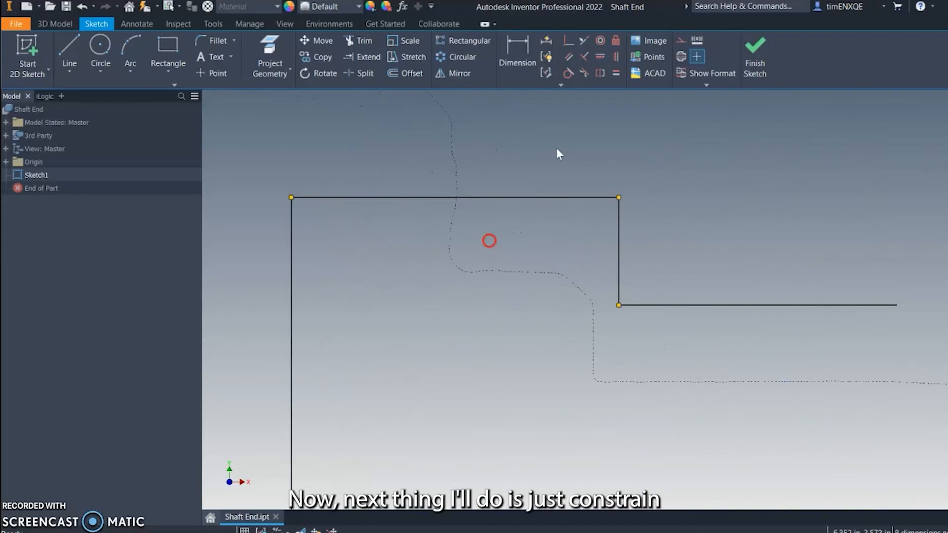
click(567, 41)
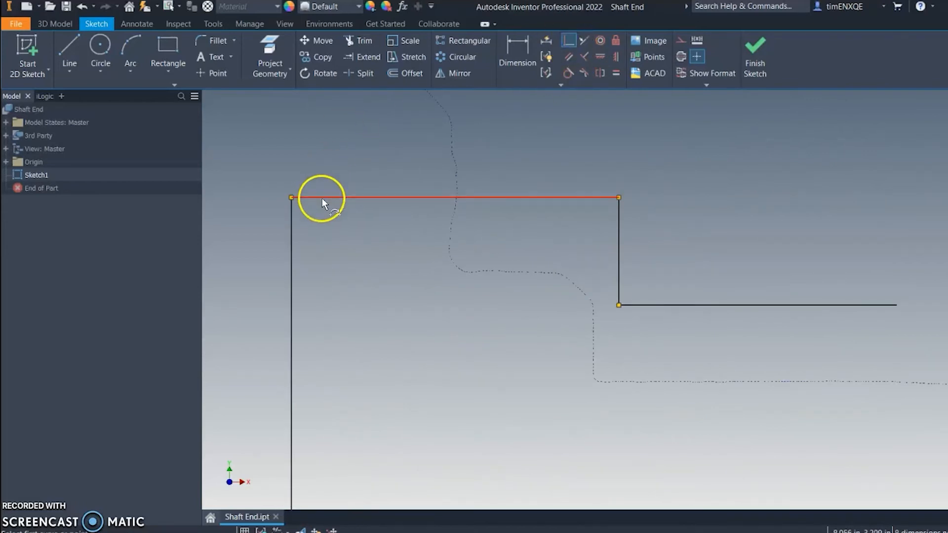
click(322, 197)
click(517, 271)
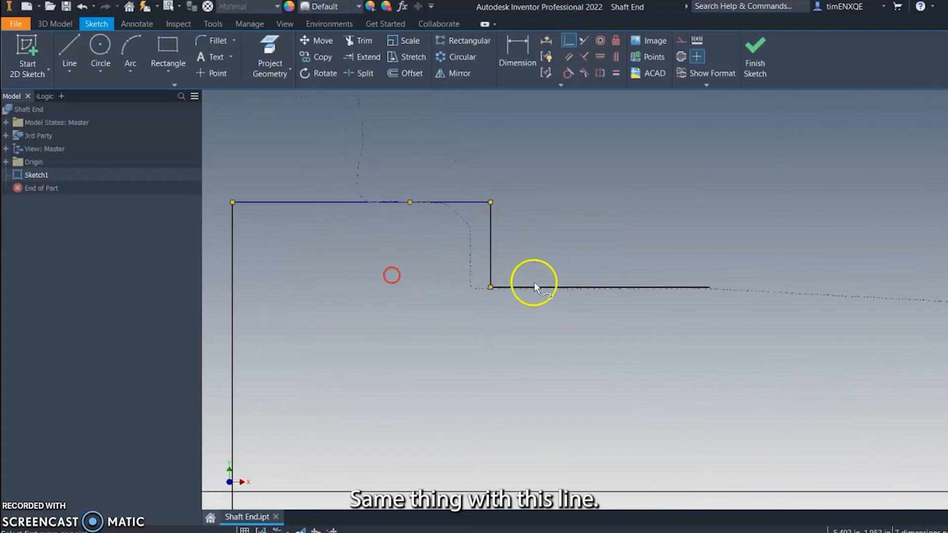
Make the lower horizontal line coincident with a reference profile point near the middle of the straight section before the taper.
scroll(512, 289, up, 5)
click(476, 265)
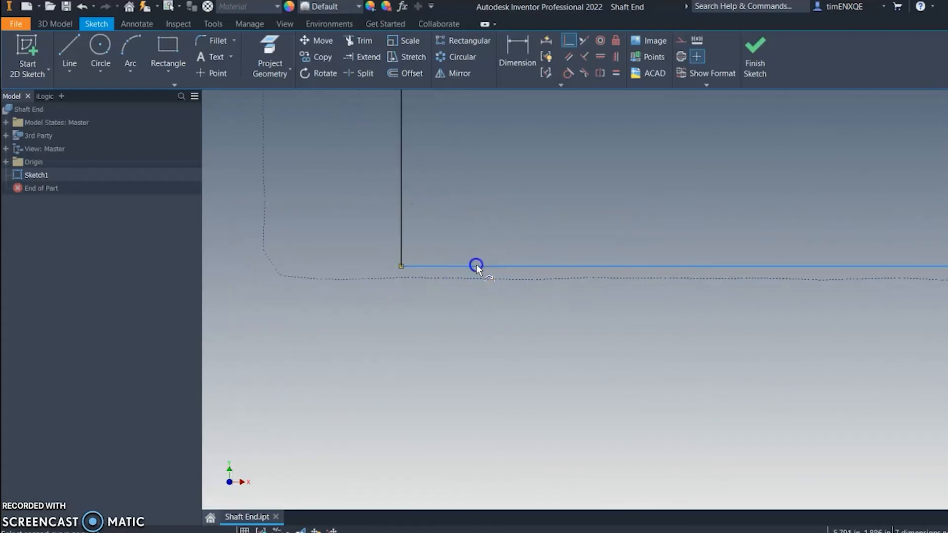
click(478, 277)
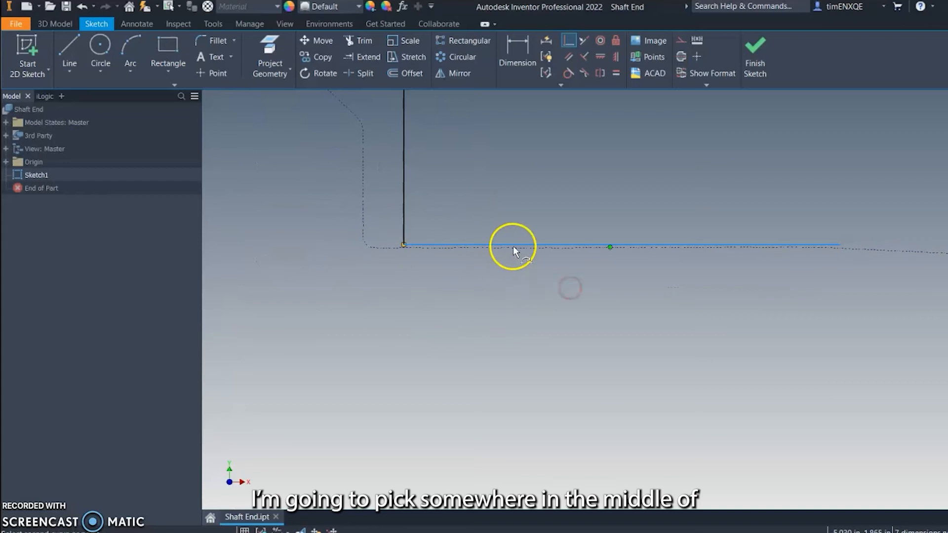
click(602, 249)
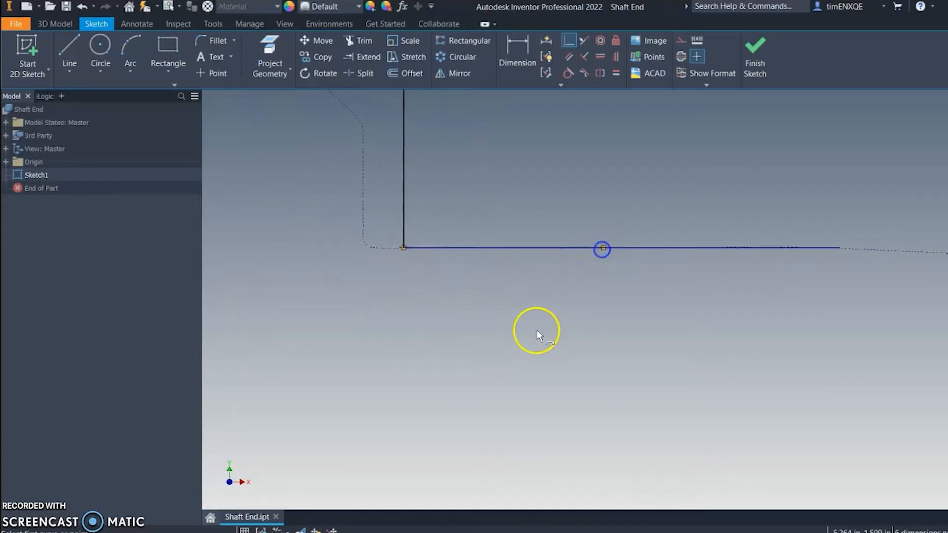
Make the short vertical step line coincident with a point on the reference profile's shoulder face.
scroll(685, 305, up, 3)
middle_drag(685, 305, 486, 283)
scroll(576, 301, down, 2)
middle_drag(570, 300, 767, 309)
scroll(649, 227, up, 4)
middle_drag(649, 226, 668, 306)
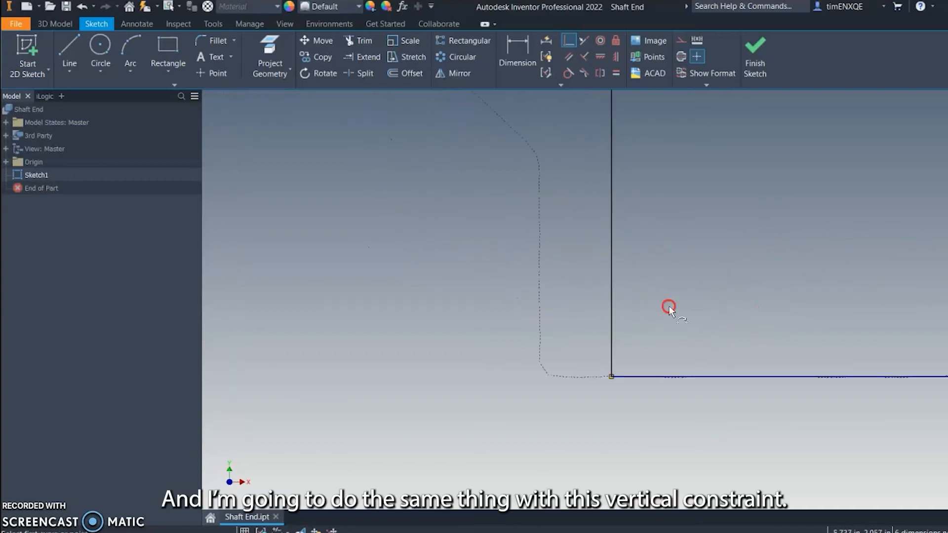
click(610, 325)
scroll(456, 295, down, 1)
mouse_move(455, 295)
middle_down()
mouse_move(444, 306)
mouse_move(598, 296)
mouse_move(537, 233)
middle_up()
click(516, 270)
scroll(599, 297, down, 4)
middle_drag(451, 213, 456, 311)
key(Escape)
Align the inner closing line vertically with a point on the reference profile above the upper shoulder line.
click(615, 57)
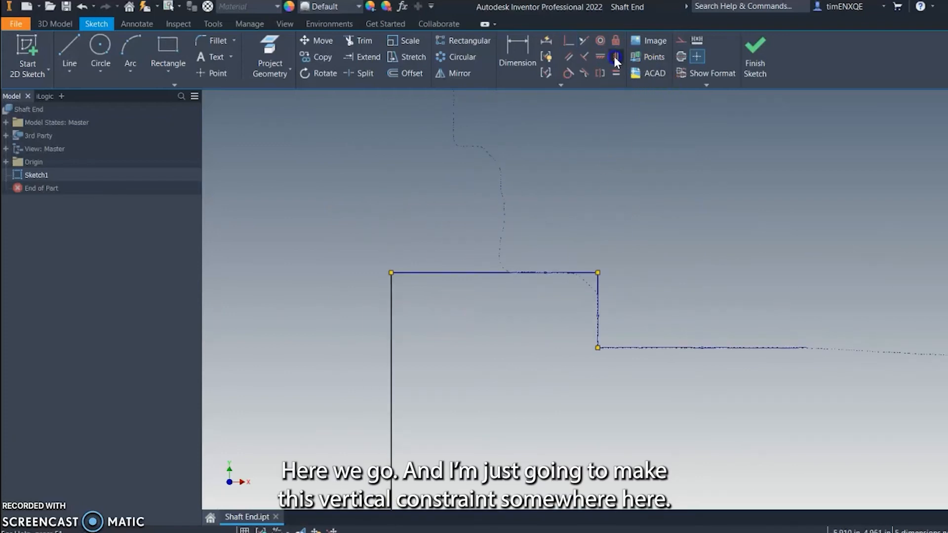
click(502, 205)
scroll(470, 332, down, 2)
middle_drag(470, 332, 457, 271)
scroll(528, 338, down, 1)
middle_drag(528, 337, 488, 284)
scroll(661, 306, up, 1)
middle_drag(661, 306, 395, 285)
key(Escape)
Constrain the base line coincident with the sketch origin on the X axis and convert it to a centerline.
middle_drag(516, 248, 579, 240)
click(566, 40)
click(561, 373)
click(715, 320)
middle_drag(455, 330, 571, 328)
right_click(571, 330)
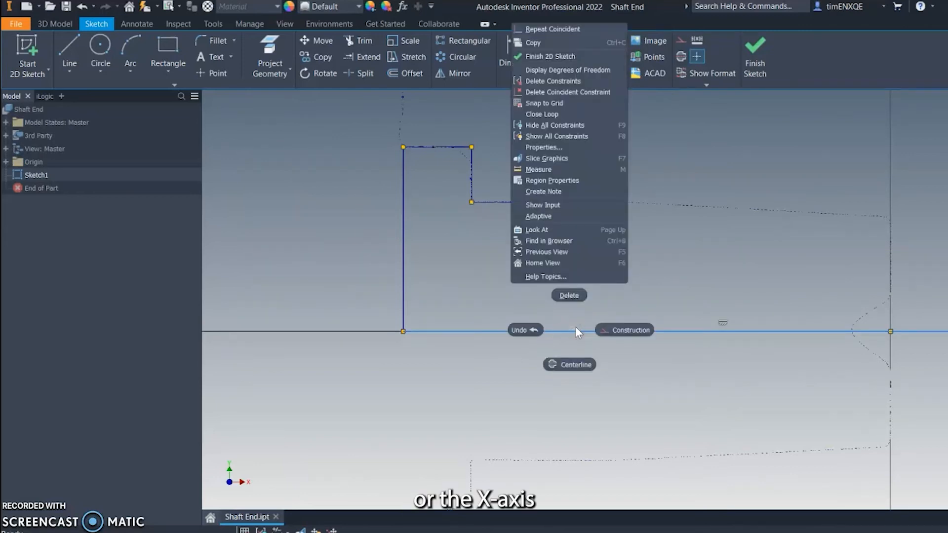
click(568, 364)
Make the vertical line beyond the shaft's end coincident with a point on the reference profile's end face.
middle_drag(736, 369, 505, 326)
scroll(505, 326, up, 3)
scroll(666, 128, down, 2)
middle_drag(692, 113, 631, 138)
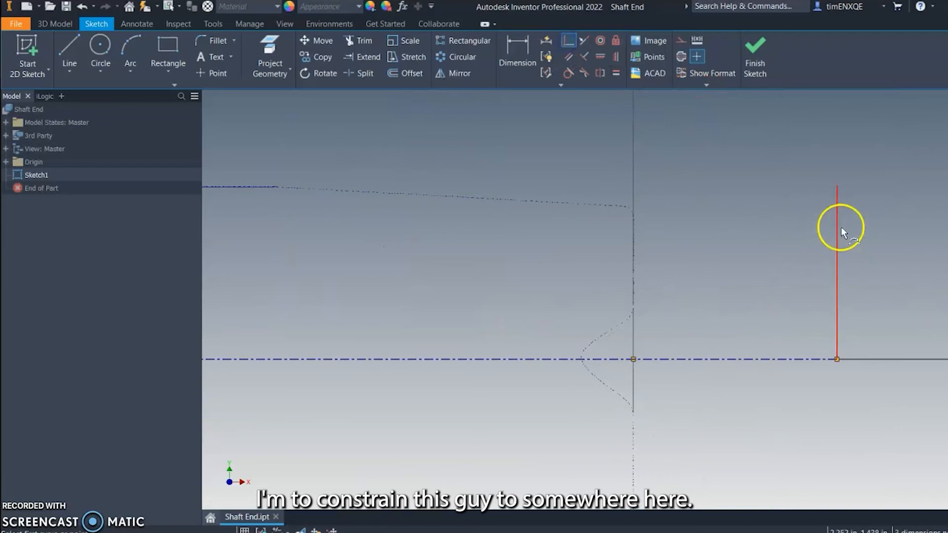
click(636, 259)
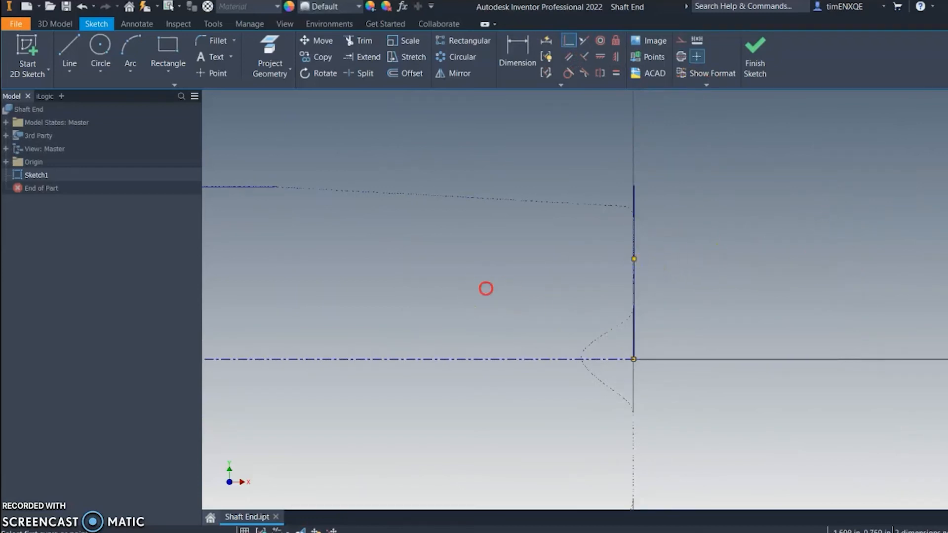
Reposition the free end of the lower horizontal line at the point where the reference profile starts to taper.
middle_drag(486, 288, 615, 312)
mouse_move(357, 246)
middle_down()
mouse_move(522, 273)
mouse_move(543, 345)
mouse_move(707, 317)
middle_up()
scroll(544, 345, up, 4)
scroll(516, 340, down, 2)
scroll(708, 318, up, 4)
middle_drag(614, 274, 406, 320)
middle_drag(597, 252, 565, 285)
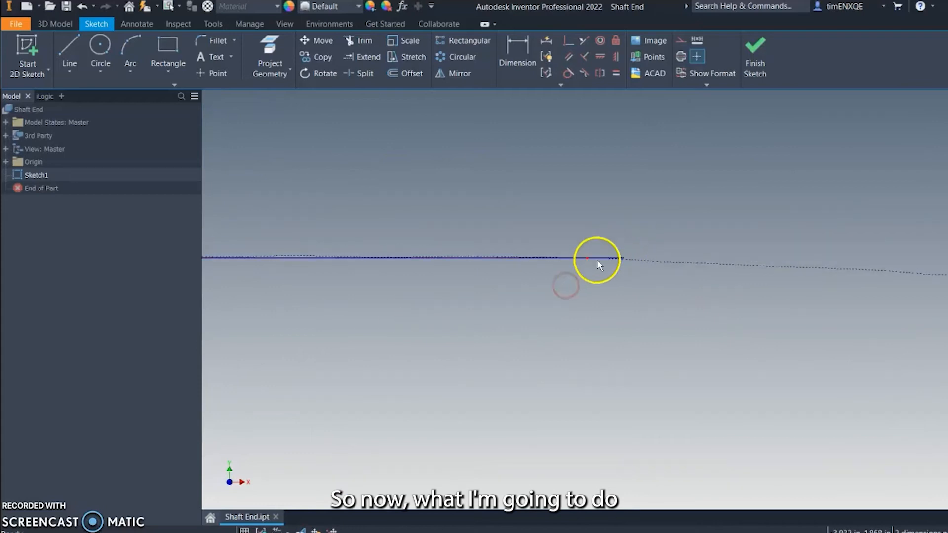
drag(575, 258, 467, 289)
drag(715, 281, 673, 306)
mouse_move(587, 273)
mouse_down()
mouse_move(447, 283)
mouse_move(482, 301)
mouse_up()
mouse_move(510, 298)
middle_down()
mouse_move(599, 307)
mouse_move(506, 286)
middle_up()
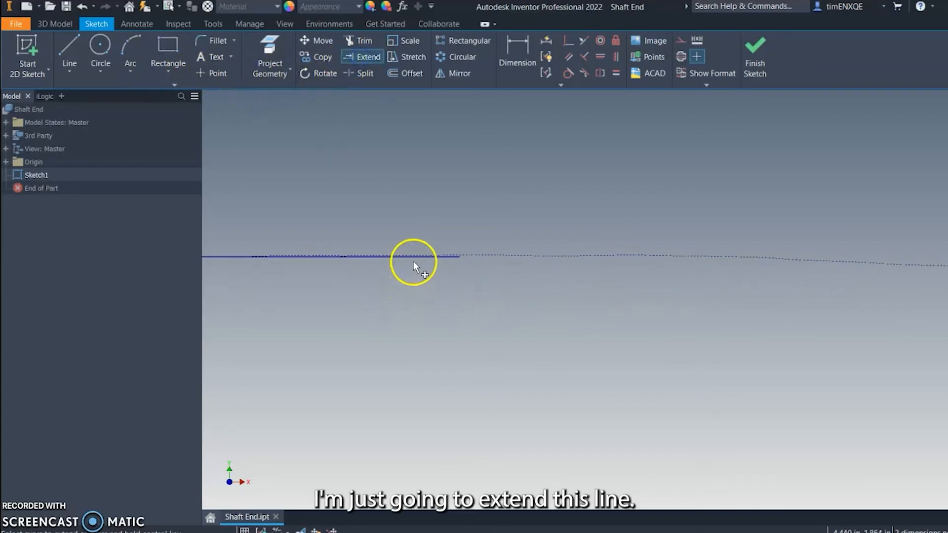
mouse_move(711, 282)
middle_down()
mouse_move(715, 301)
mouse_move(614, 291)
mouse_move(559, 259)
middle_up()
scroll(434, 252, down, 3)
mouse_move(507, 244)
middle_down()
mouse_move(434, 251)
mouse_move(471, 275)
middle_up()
scroll(459, 271, up, 3)
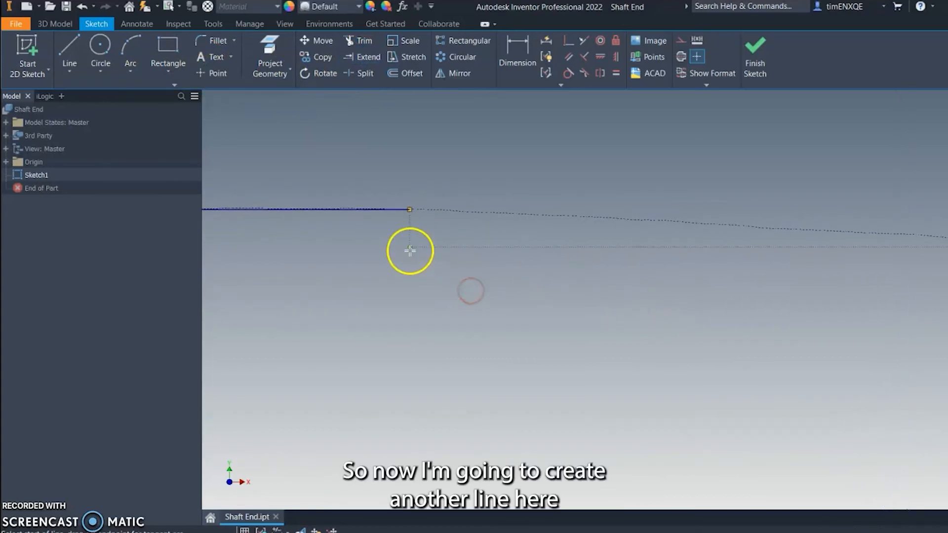
Sketch the tapered line from the top of the shaft's end line and join it to the end of the horizontal line.
scroll(790, 222, down, 3)
middle_drag(814, 224, 601, 234)
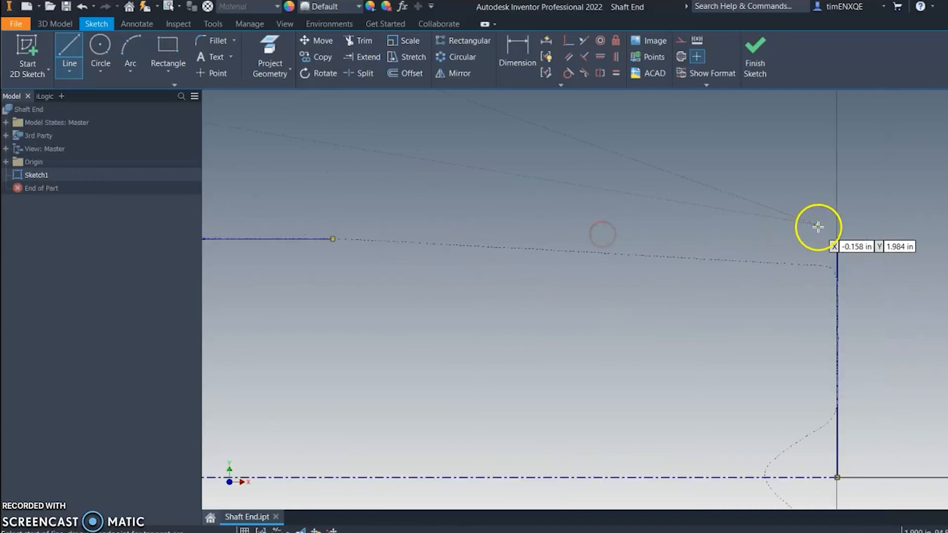
click(326, 220)
key(Escape)
scroll(323, 218, up, 3)
mouse_move(323, 217)
middle_down()
mouse_move(360, 236)
mouse_move(393, 237)
middle_up()
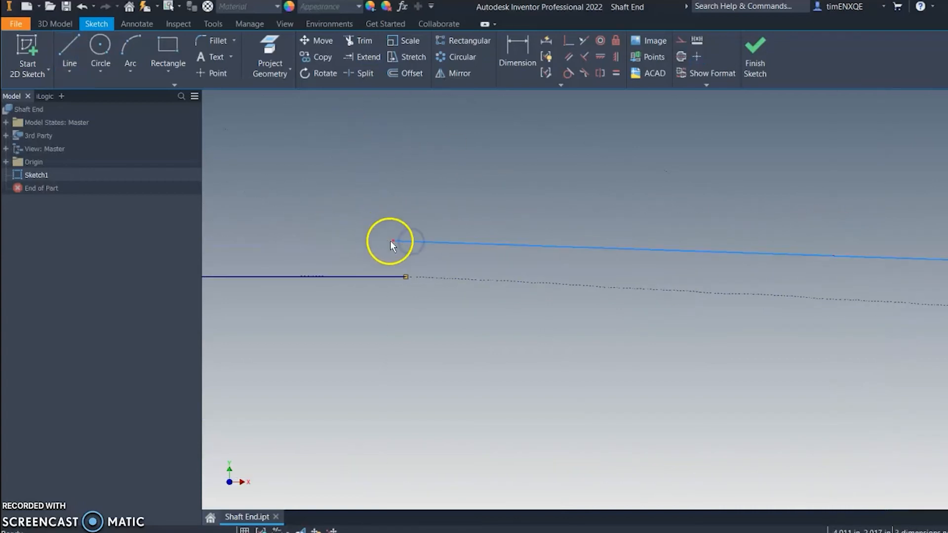
click(396, 241)
click(406, 276)
Make the tapered line coincident with a point on the reference profile just before the rounded edge at the shaft's end.
scroll(406, 274, down, 3)
middle_drag(585, 298, 475, 282)
scroll(691, 274, up, 2)
middle_drag(691, 274, 533, 271)
middle_drag(566, 307, 602, 284)
click(621, 232)
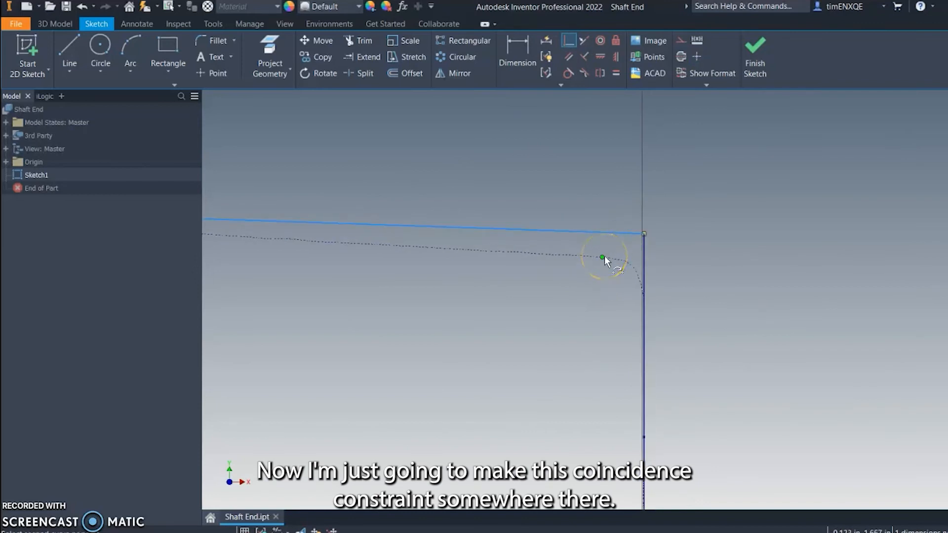
click(584, 255)
key(Escape)
Examine how closely the sketched half-profile follows the reference section along the taper, the straight shaft portion and the shoulder.
scroll(441, 339, down, 3)
middle_drag(441, 340, 715, 262)
scroll(601, 271, down, 1)
middle_drag(600, 271, 735, 262)
scroll(585, 229, up, 4)
middle_drag(741, 199, 431, 217)
middle_drag(770, 257, 501, 230)
middle_drag(908, 224, 713, 233)
mouse_move(629, 256)
middle_down()
mouse_move(523, 223)
mouse_move(594, 199)
middle_up()
scroll(523, 223, down, 3)
scroll(528, 232, down, 1)
middle_drag(528, 232, 526, 208)
scroll(594, 278, up, 4)
mouse_move(595, 278)
middle_down()
mouse_move(571, 239)
mouse_move(685, 221)
mouse_move(731, 269)
mouse_move(757, 278)
middle_up()
scroll(571, 239, down, 4)
scroll(571, 229, up, 1)
scroll(685, 220, down, 4)
mouse_move(604, 273)
middle_down()
mouse_move(620, 276)
mouse_move(479, 248)
middle_up()
Sketch a diagonal chamfer line across the shoulder's upper corner, from the vertical line to the top horizontal line.
mouse_move(622, 141)
middle_down()
mouse_move(635, 159)
mouse_move(698, 178)
middle_up()
scroll(489, 214, up, 7)
middle_drag(457, 190, 541, 247)
scroll(448, 199, up, 3)
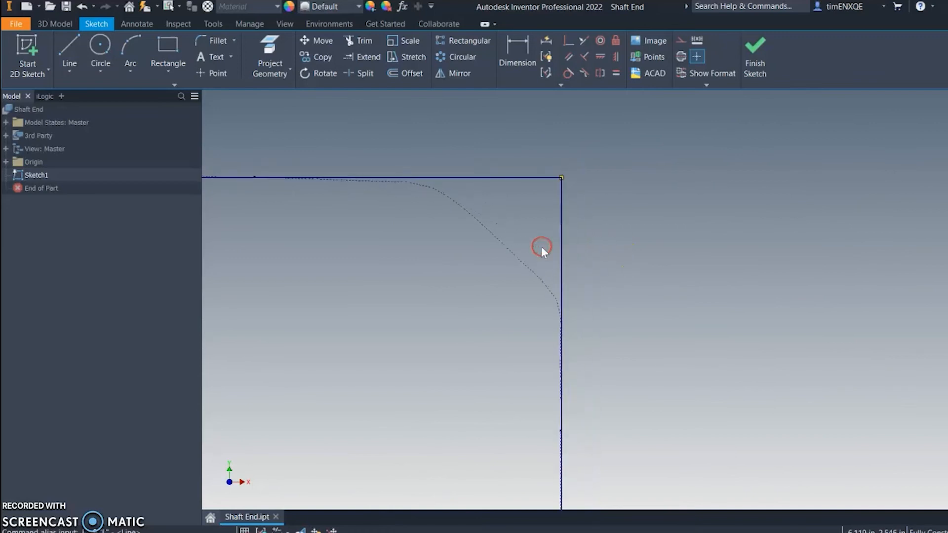
click(561, 259)
scroll(466, 181, up, 6)
click(538, 165)
key(Escape)
Dimension the angle between the chamfer line and the shoulder's vertical line as 45 degrees.
scroll(504, 214, down, 3)
middle_drag(505, 213, 480, 193)
scroll(488, 213, down, 1)
click(576, 284)
click(589, 264)
click(573, 230)
text(45)
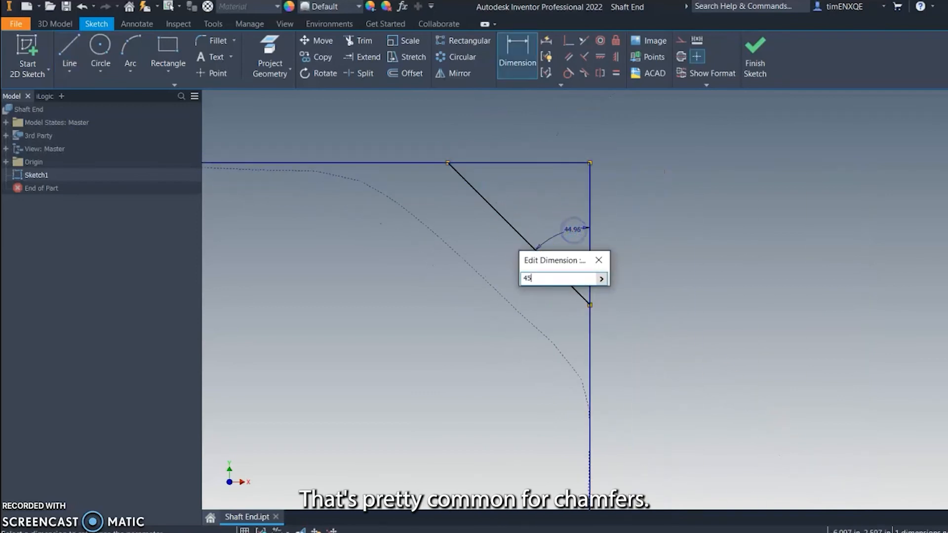
key(Return)
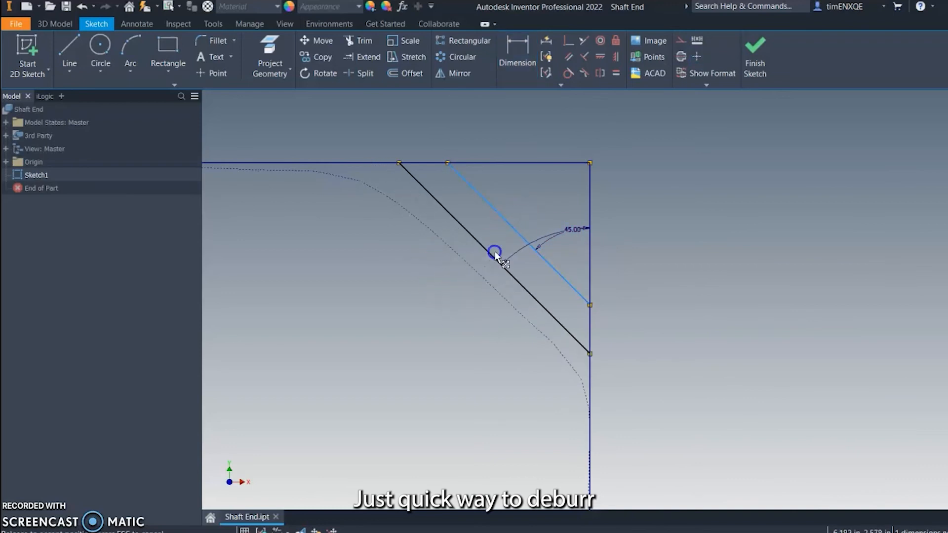
Move the chamfer line toward the reference profile and make it coincident with a point on the profile's bevelled edge.
drag(495, 253, 496, 251)
drag(550, 41, 564, 38)
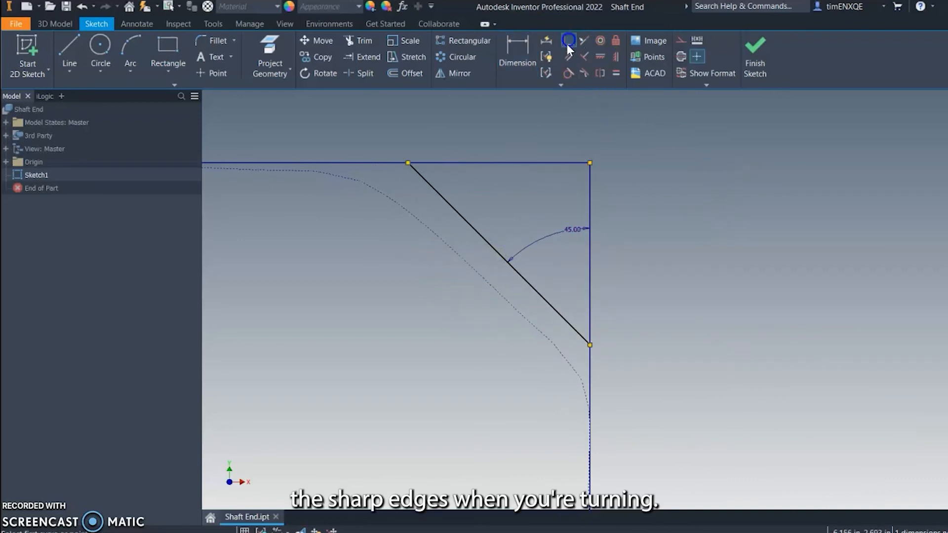
click(484, 241)
click(476, 274)
scroll(419, 313, down, 2)
middle_drag(419, 313, 513, 289)
key(Escape)
Trim the leftover horizontal and vertical line ends outside the chamfer at the shoulder corner.
scroll(563, 277, up, 2)
scroll(489, 270, down, 6)
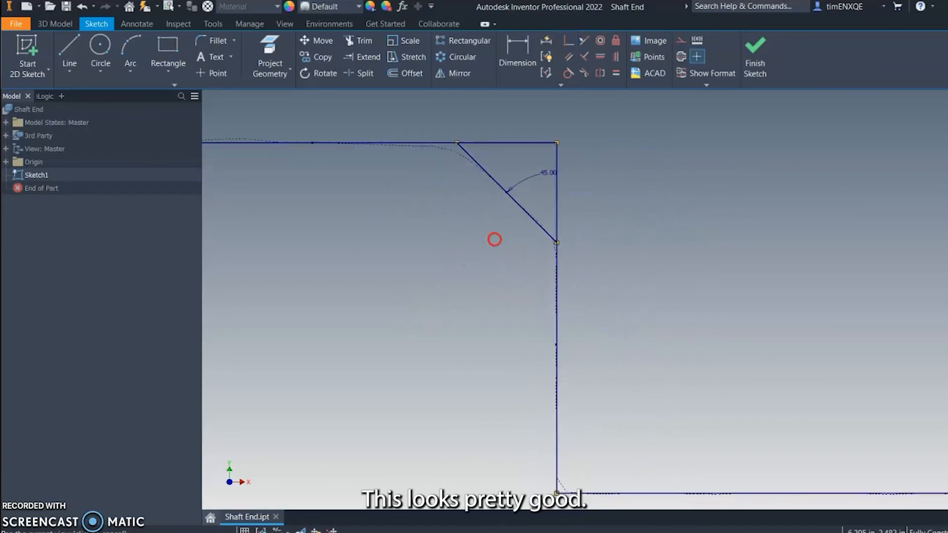
middle_drag(582, 226, 436, 273)
scroll(436, 272, up, 2)
scroll(538, 200, up, 1)
middle_drag(539, 199, 578, 270)
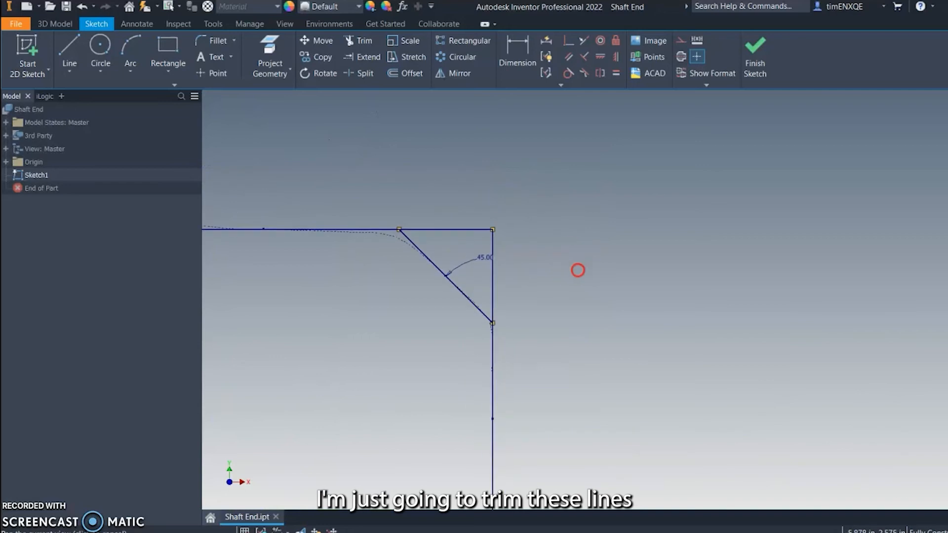
click(496, 270)
Finish the sketch and revolve the half-profile a full 360 degrees about its centerline into a solid.
scroll(600, 317, down, 4)
middle_drag(600, 317, 508, 225)
scroll(552, 260, down, 5)
middle_drag(552, 260, 405, 217)
scroll(498, 207, down, 1)
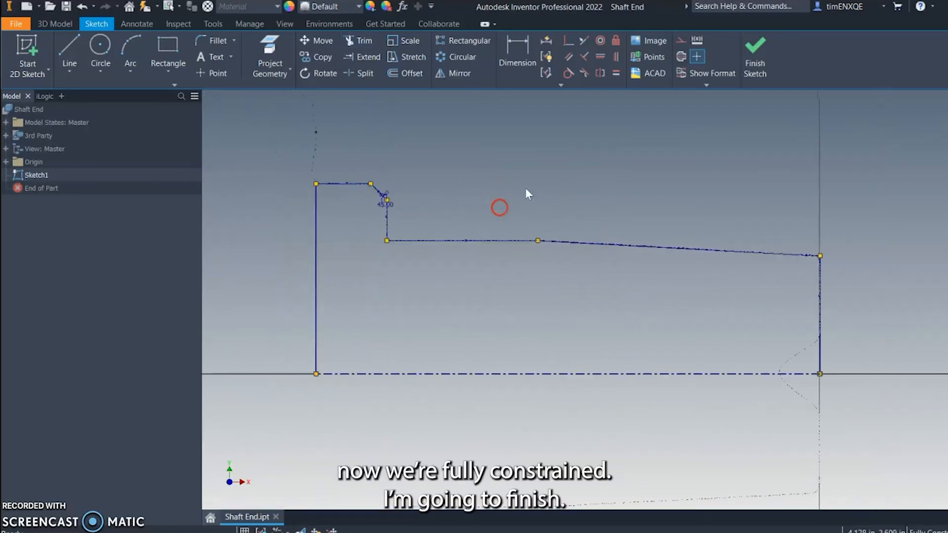
click(749, 51)
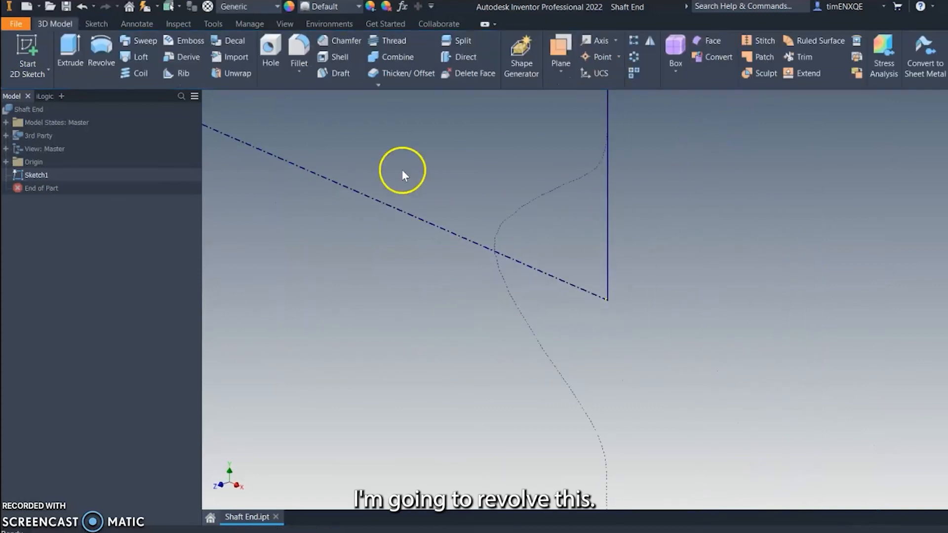
scroll(402, 173, down, 4)
middle_drag(402, 173, 620, 307)
scroll(625, 326, down, 2)
key(r)
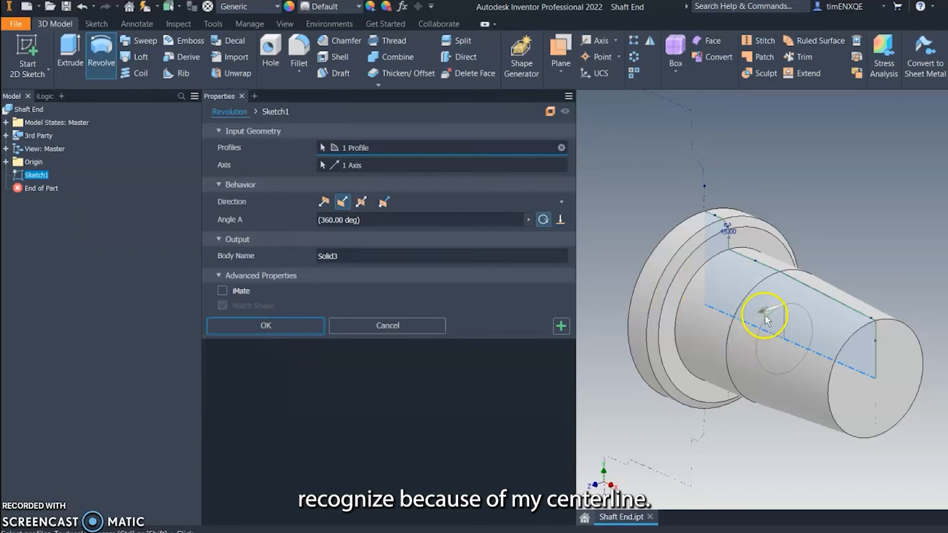
click(277, 322)
middle_drag(470, 278, 442, 252)
scroll(539, 260, up, 1)
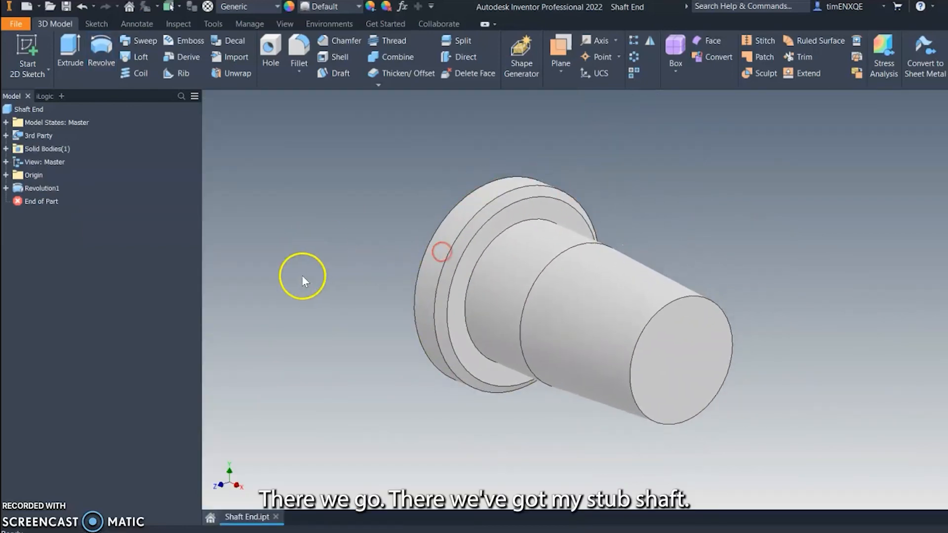
Export the part as a STEP file named Shaft End in the Alternator Shaft CAD Files folder, replacing the existing file.
scroll(301, 274, down, 1)
middle_drag(301, 275, 370, 265)
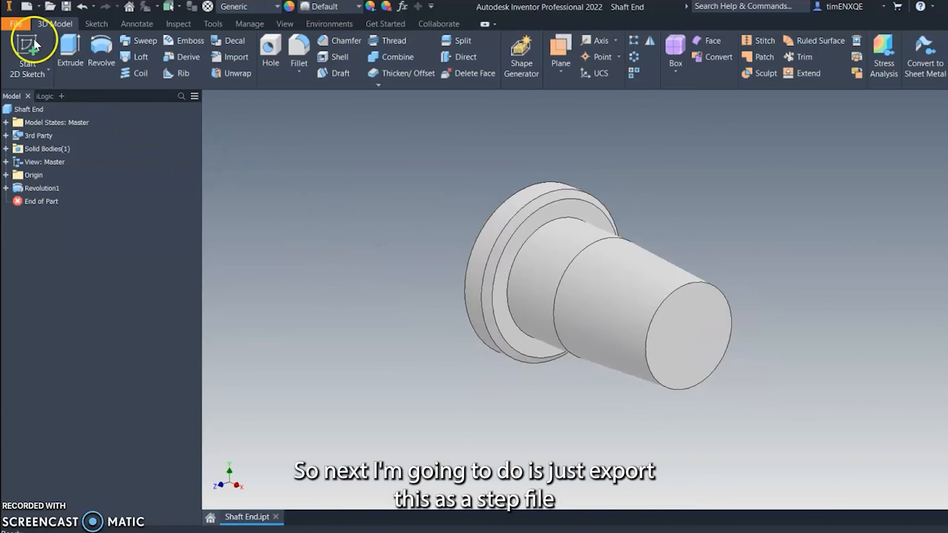
click(12, 24)
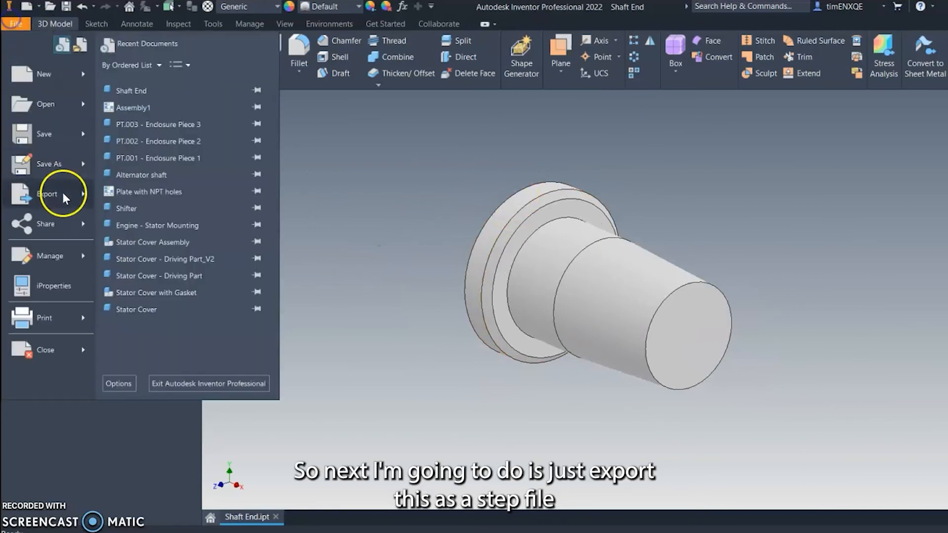
click(46, 194)
click(172, 190)
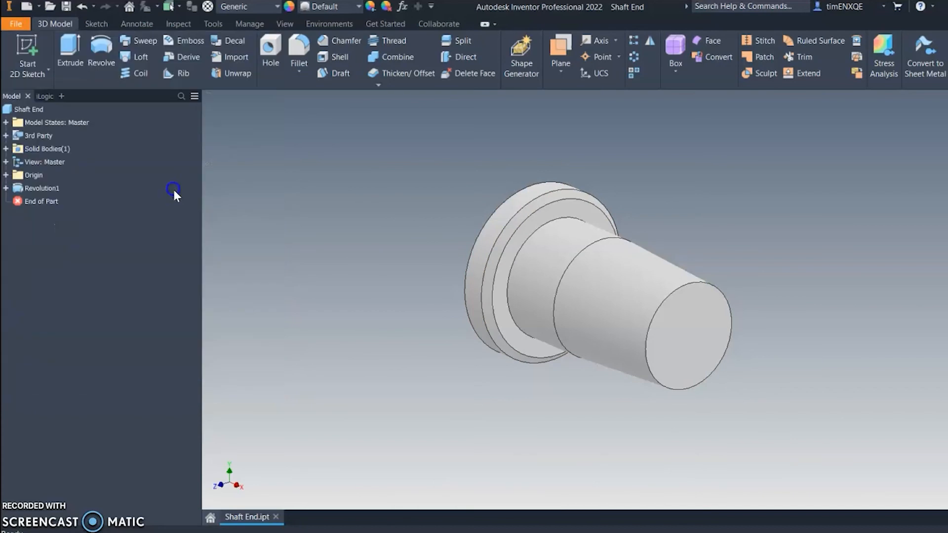
click(546, 442)
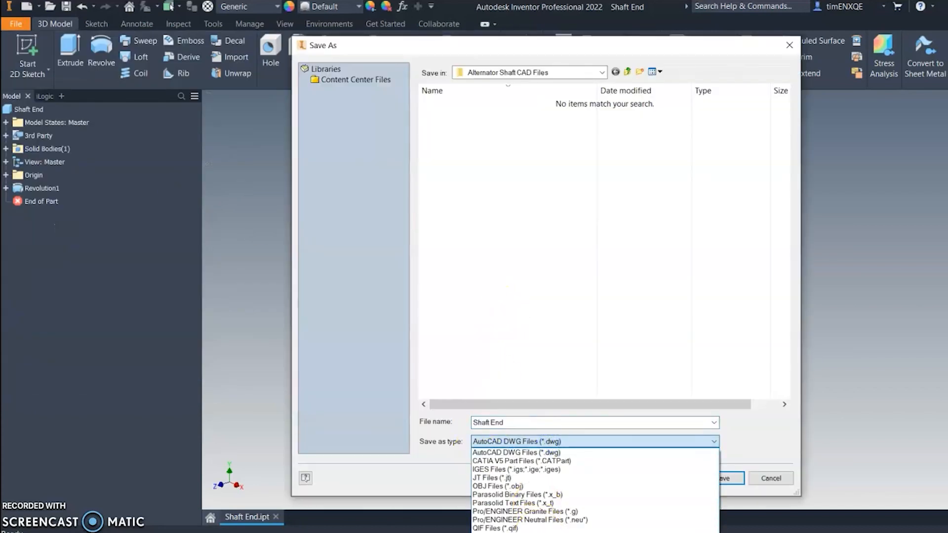
click(520, 532)
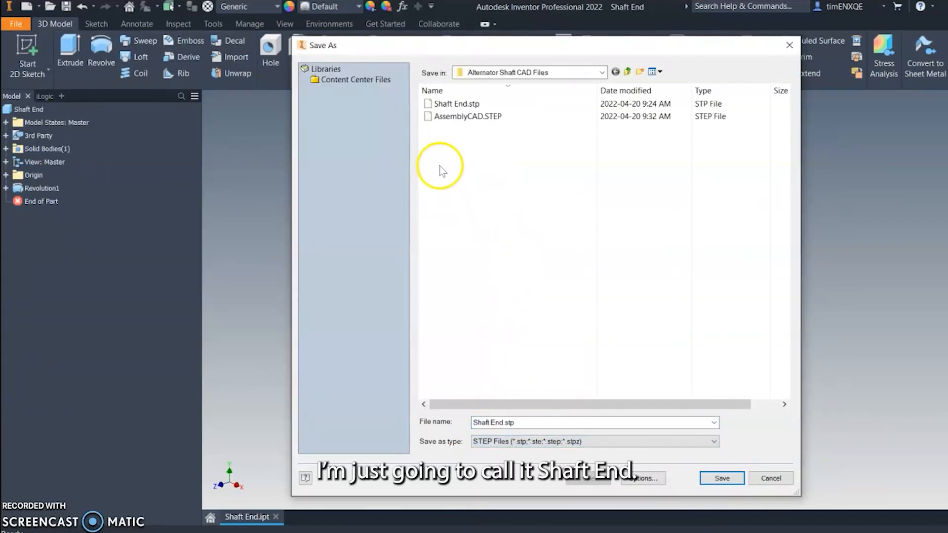
click(457, 104)
click(721, 478)
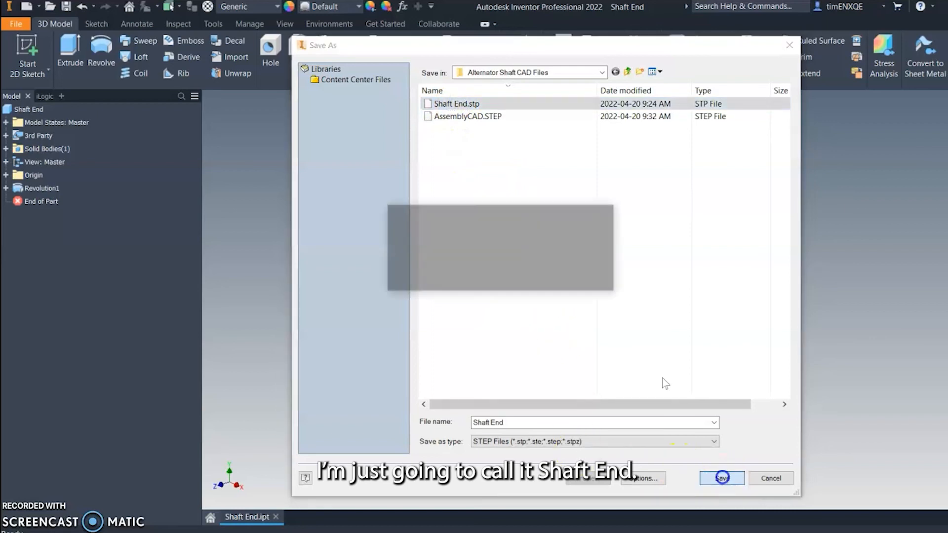
click(537, 277)
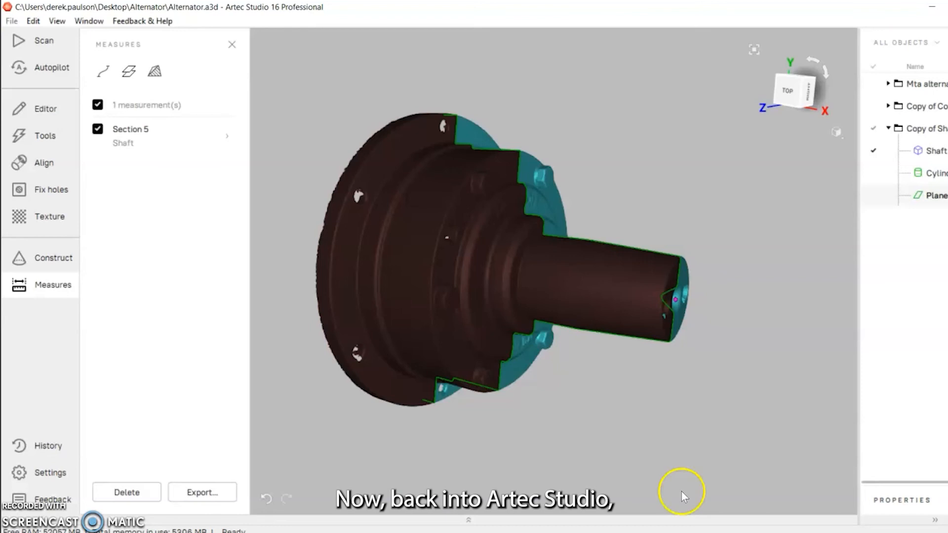
Switch to Artec Studio, leave the section measurement, and hide the cylinder and plane primitives of the shaft scan.
right_drag(550, 364, 626, 381)
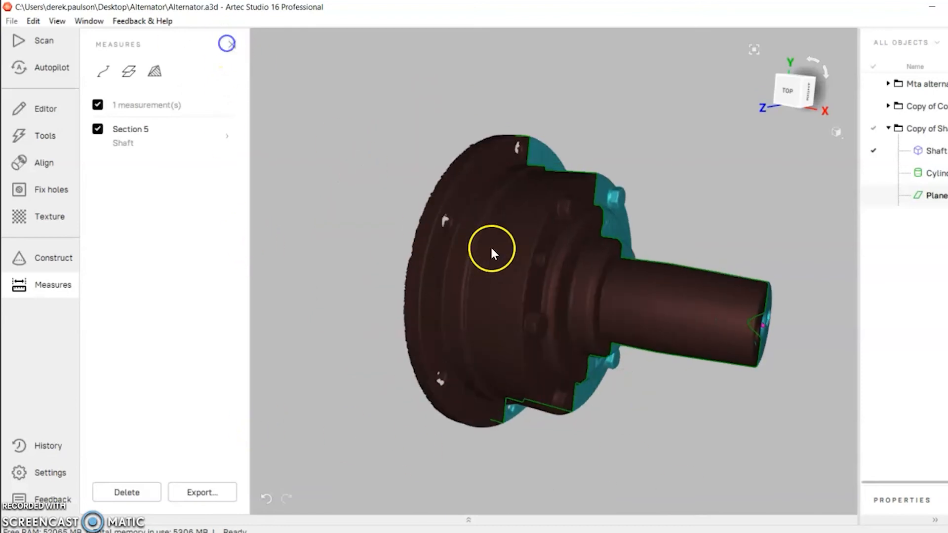
click(231, 45)
drag(459, 277, 431, 283)
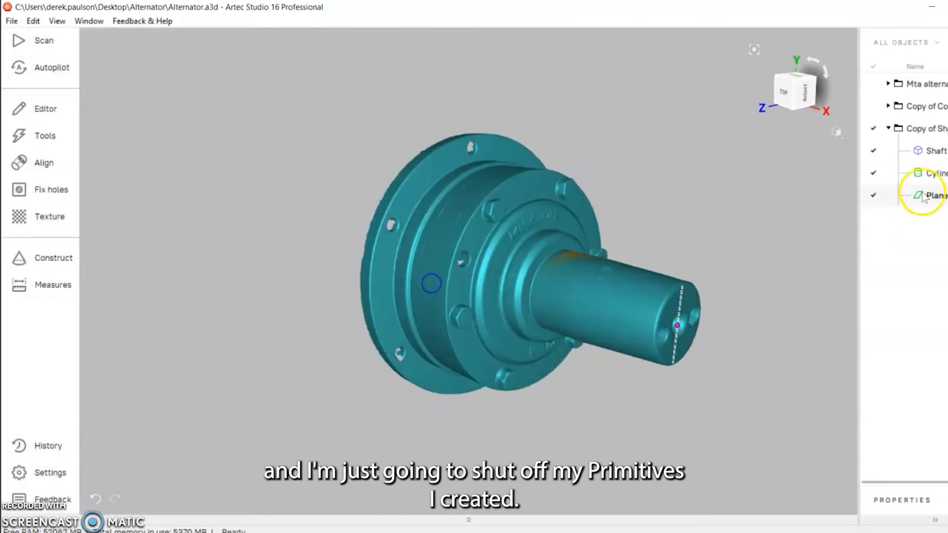
click(875, 192)
middle_drag(606, 272, 517, 277)
middle_drag(443, 275, 491, 260)
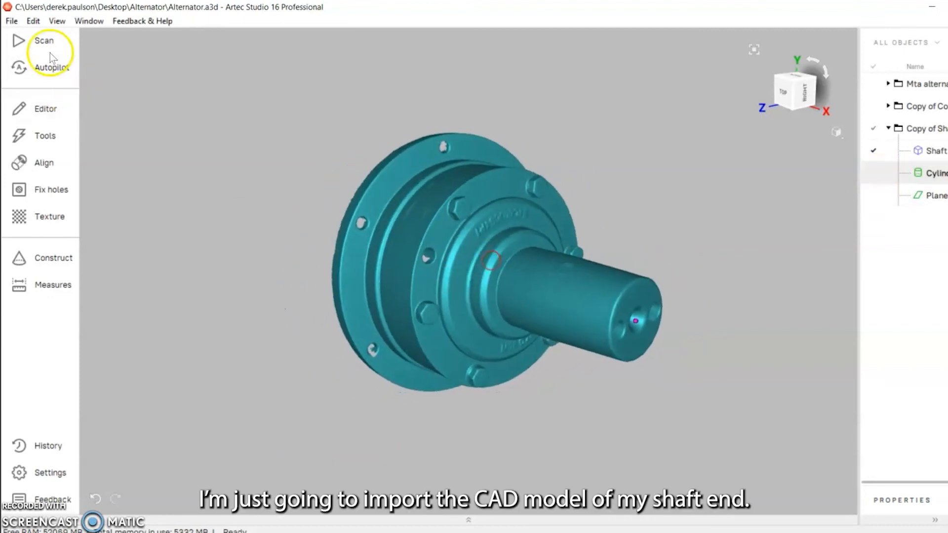
Import the CAD model Shaft End.stp from the Alternator Shaft CAD Files folder into the scan project.
click(12, 20)
click(61, 101)
click(254, 146)
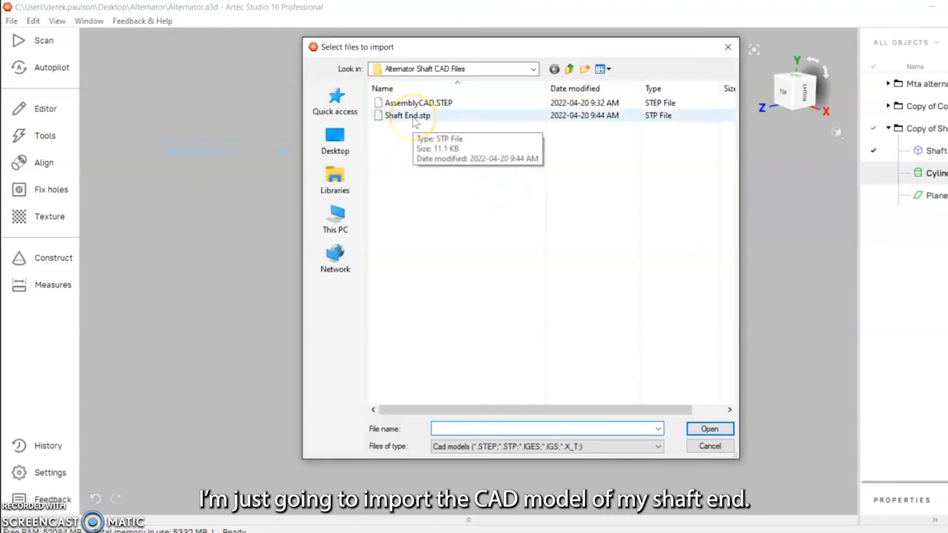
double_click(413, 117)
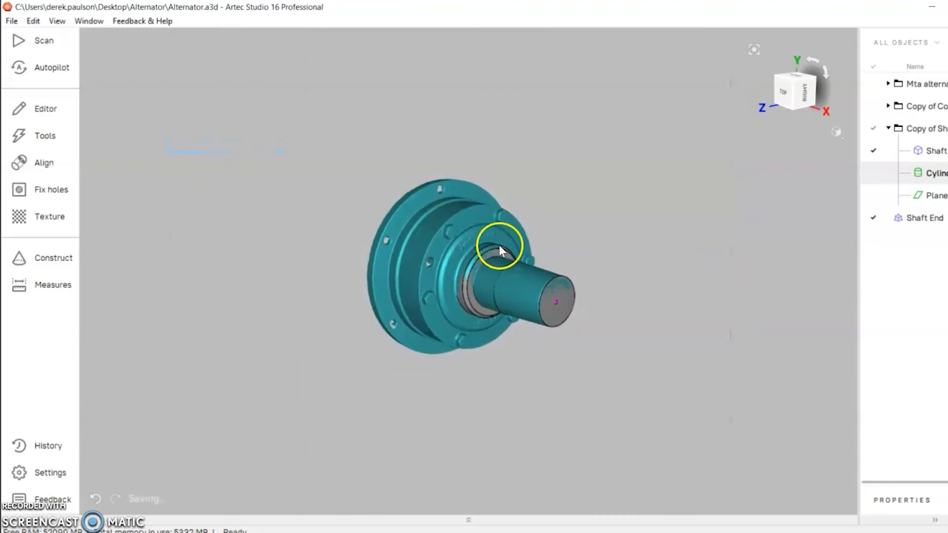
Calculate a distance map from the Shaft mesh to the Shaft End CAD model with a 1.00 mm search distance.
drag(520, 251, 332, 251)
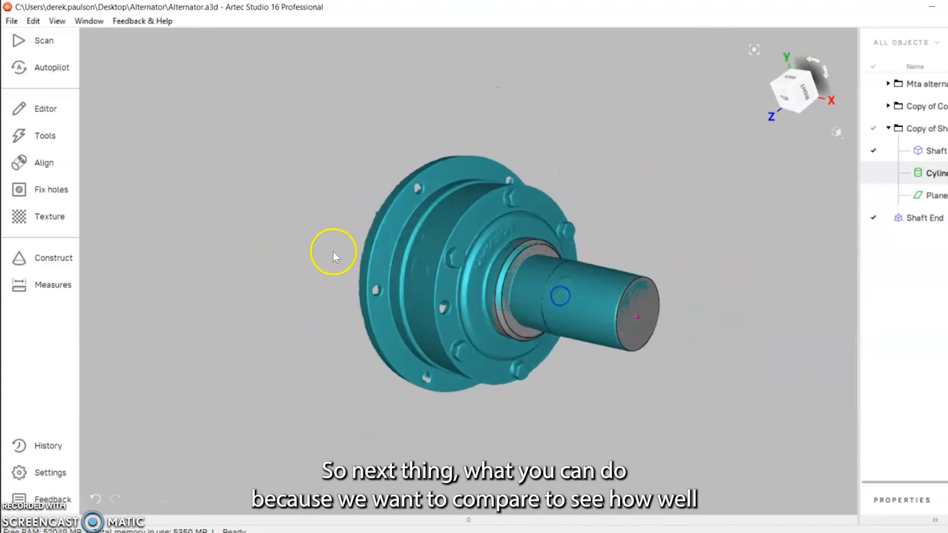
scroll(500, 283, up, 3)
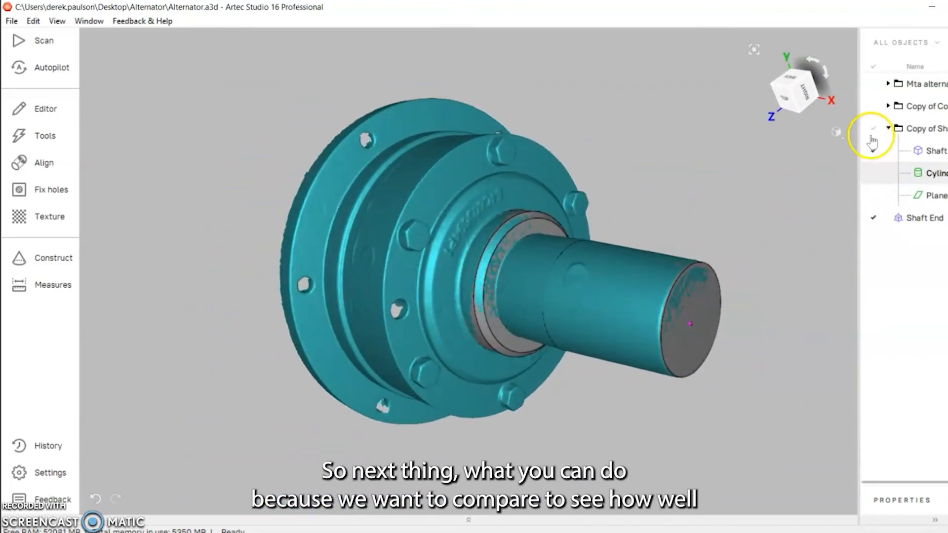
drag(414, 322, 378, 313)
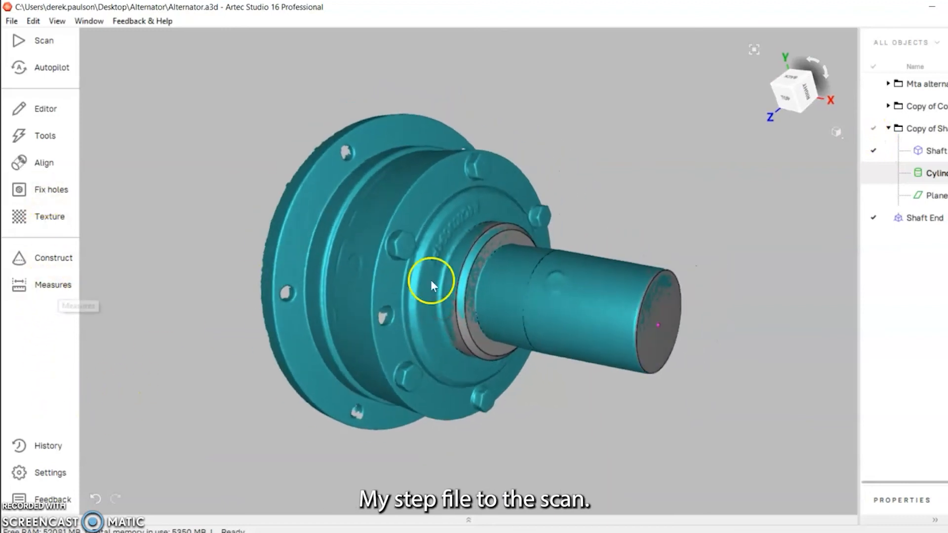
click(915, 217)
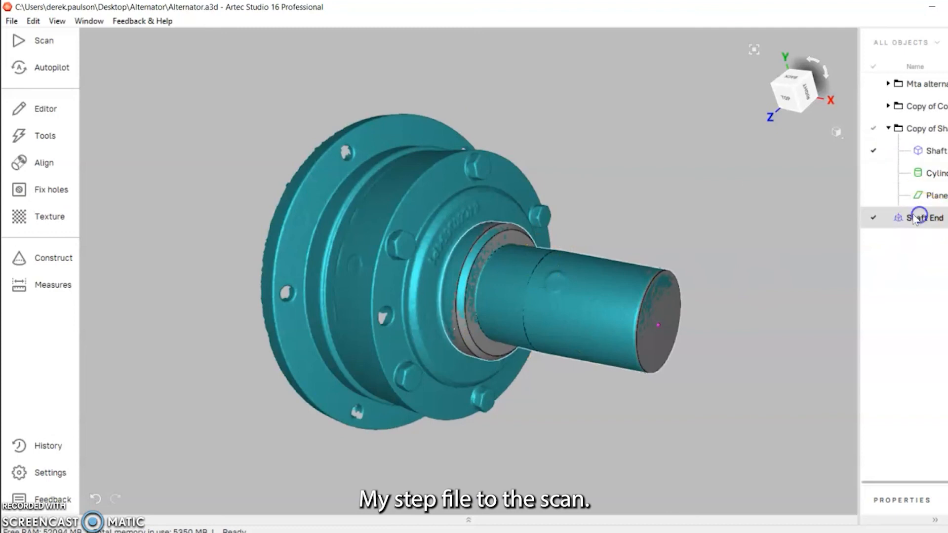
click(44, 286)
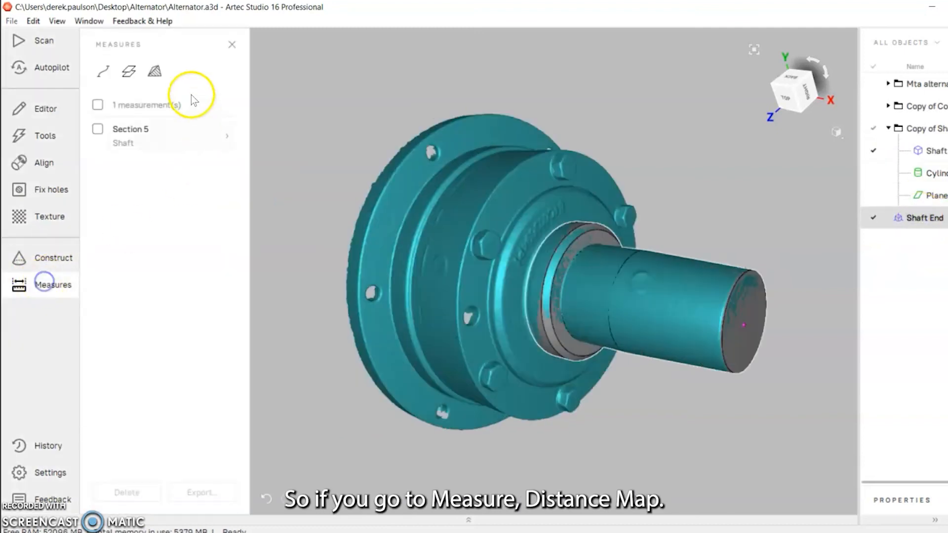
click(154, 72)
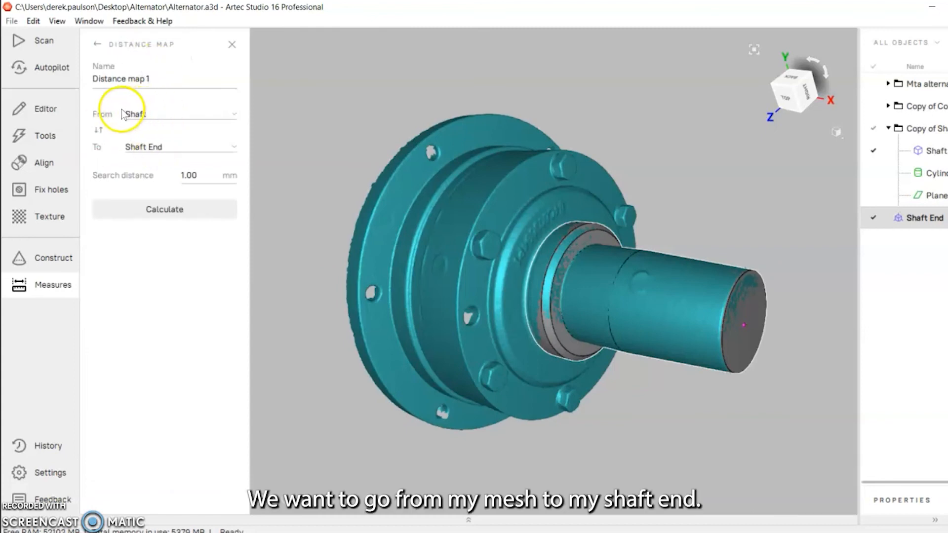
click(166, 121)
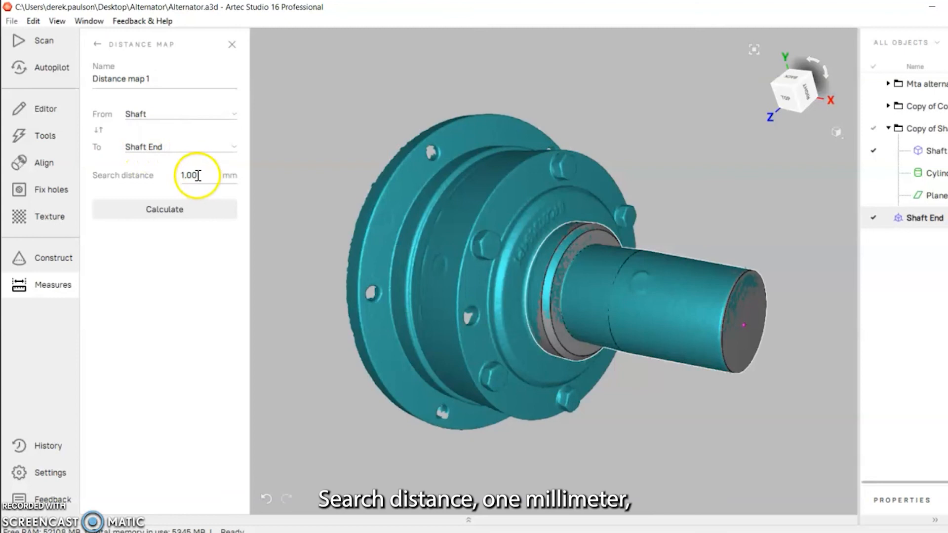
click(158, 208)
Examine the distance map's colour deviations around the tapered shaft, the shoulder and the end face.
middle_drag(664, 406, 625, 413)
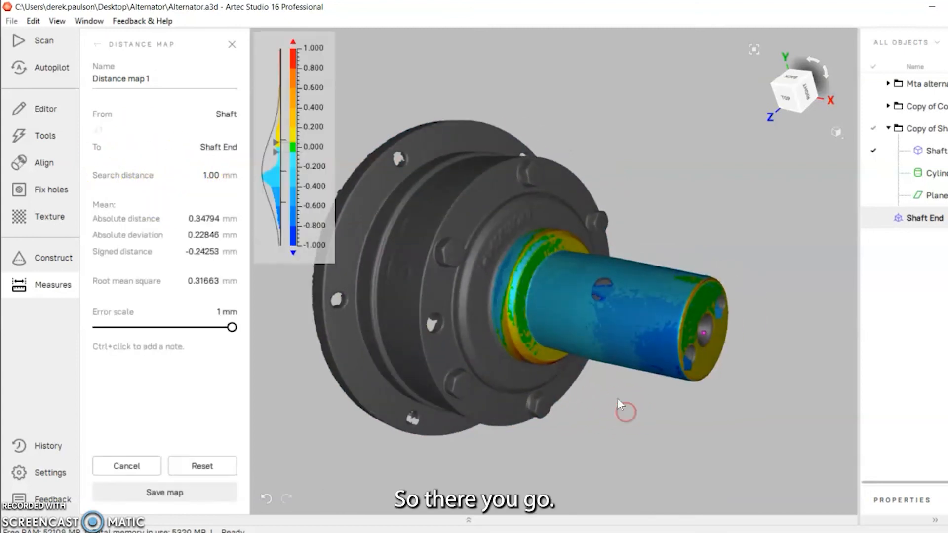
drag(609, 397, 539, 303)
drag(479, 326, 360, 264)
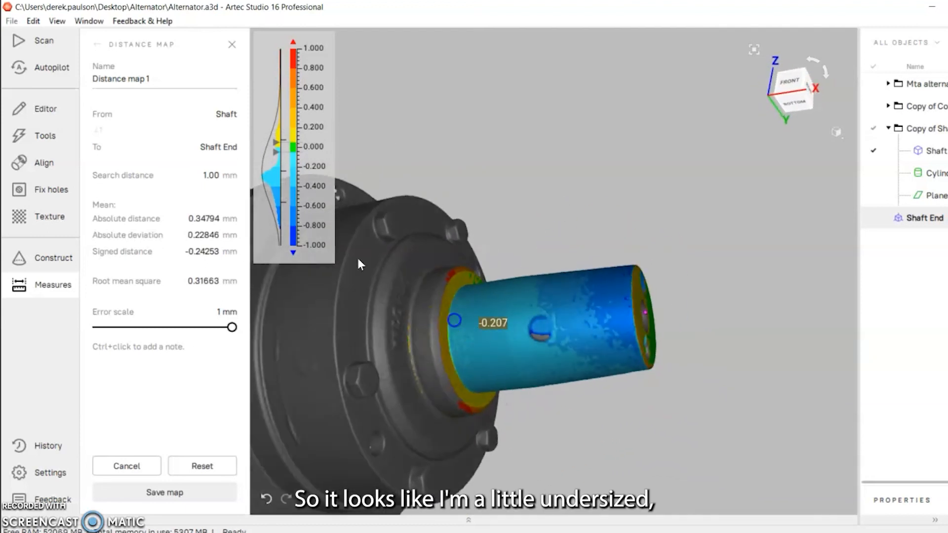
drag(480, 323, 561, 243)
drag(424, 245, 484, 352)
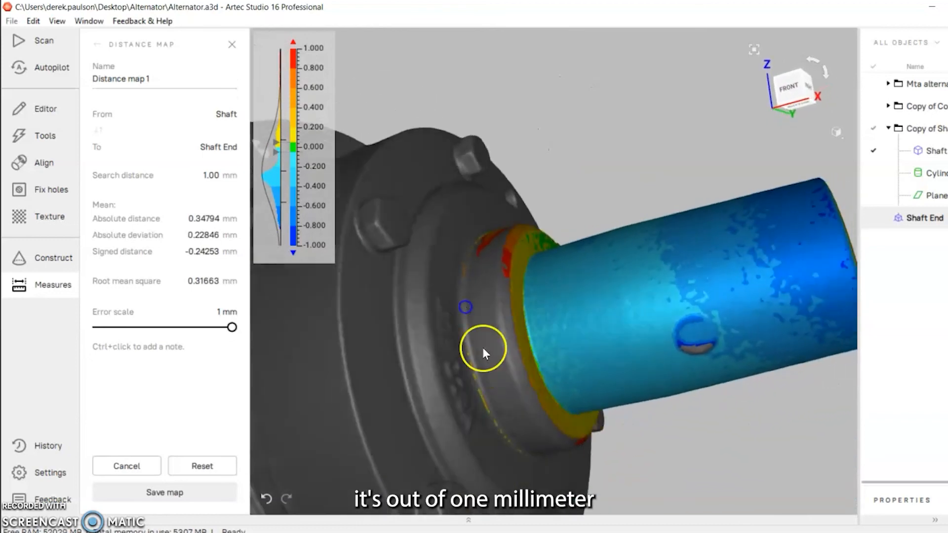
drag(493, 318, 455, 393)
drag(437, 244, 653, 220)
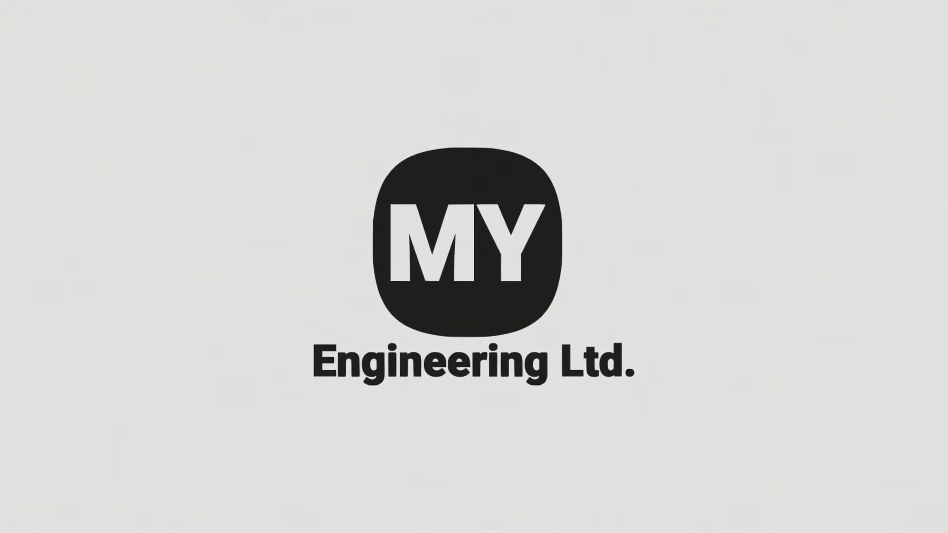